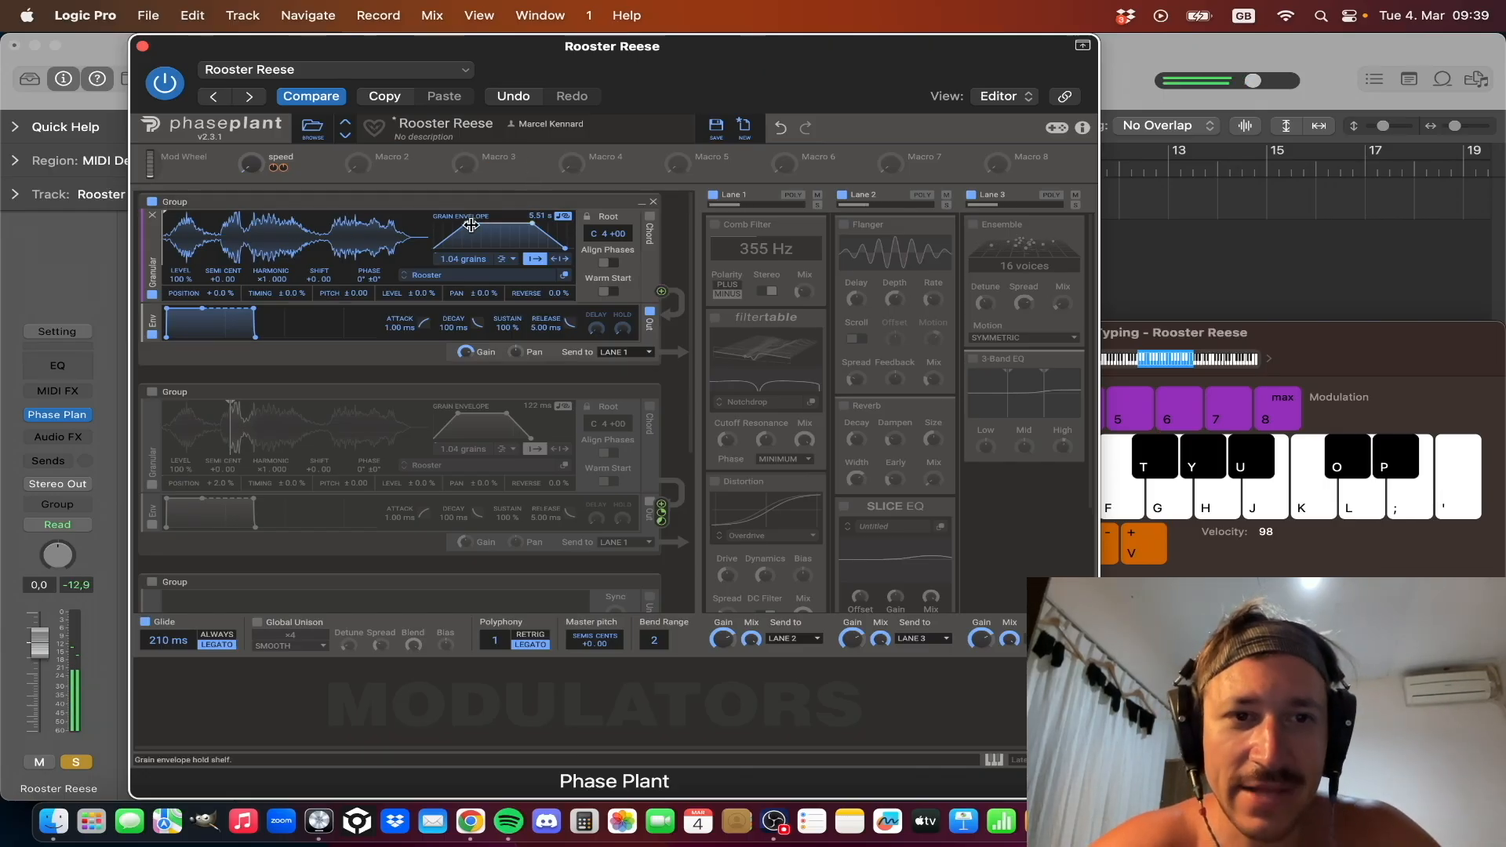
# - Remove the topmost granular group from the patch and enable the group holding the two analog oscillators, playing test notes
pyautogui.click(655, 203)
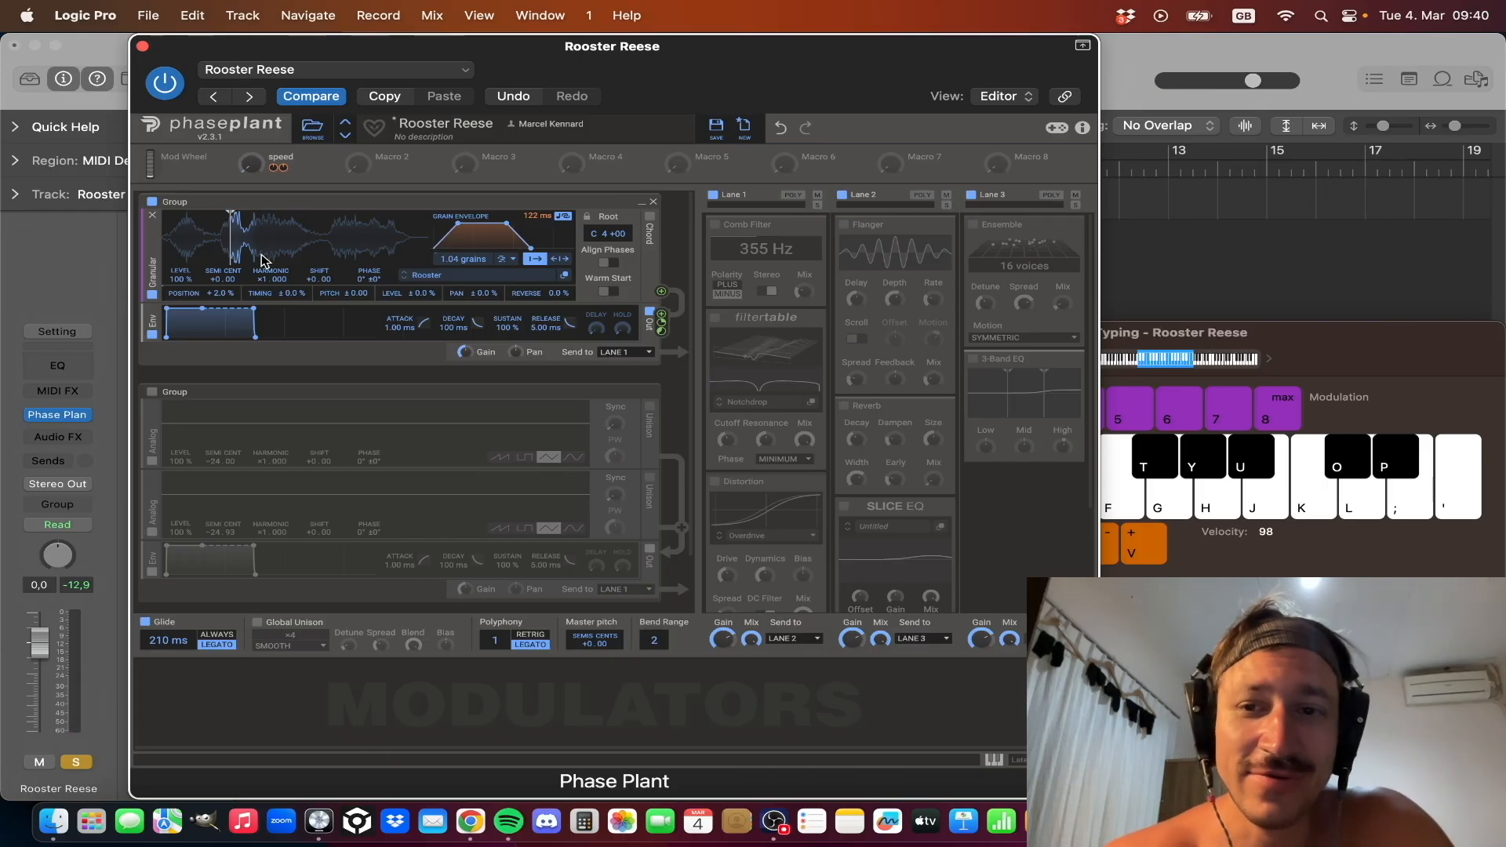
pyautogui.click(151, 392)
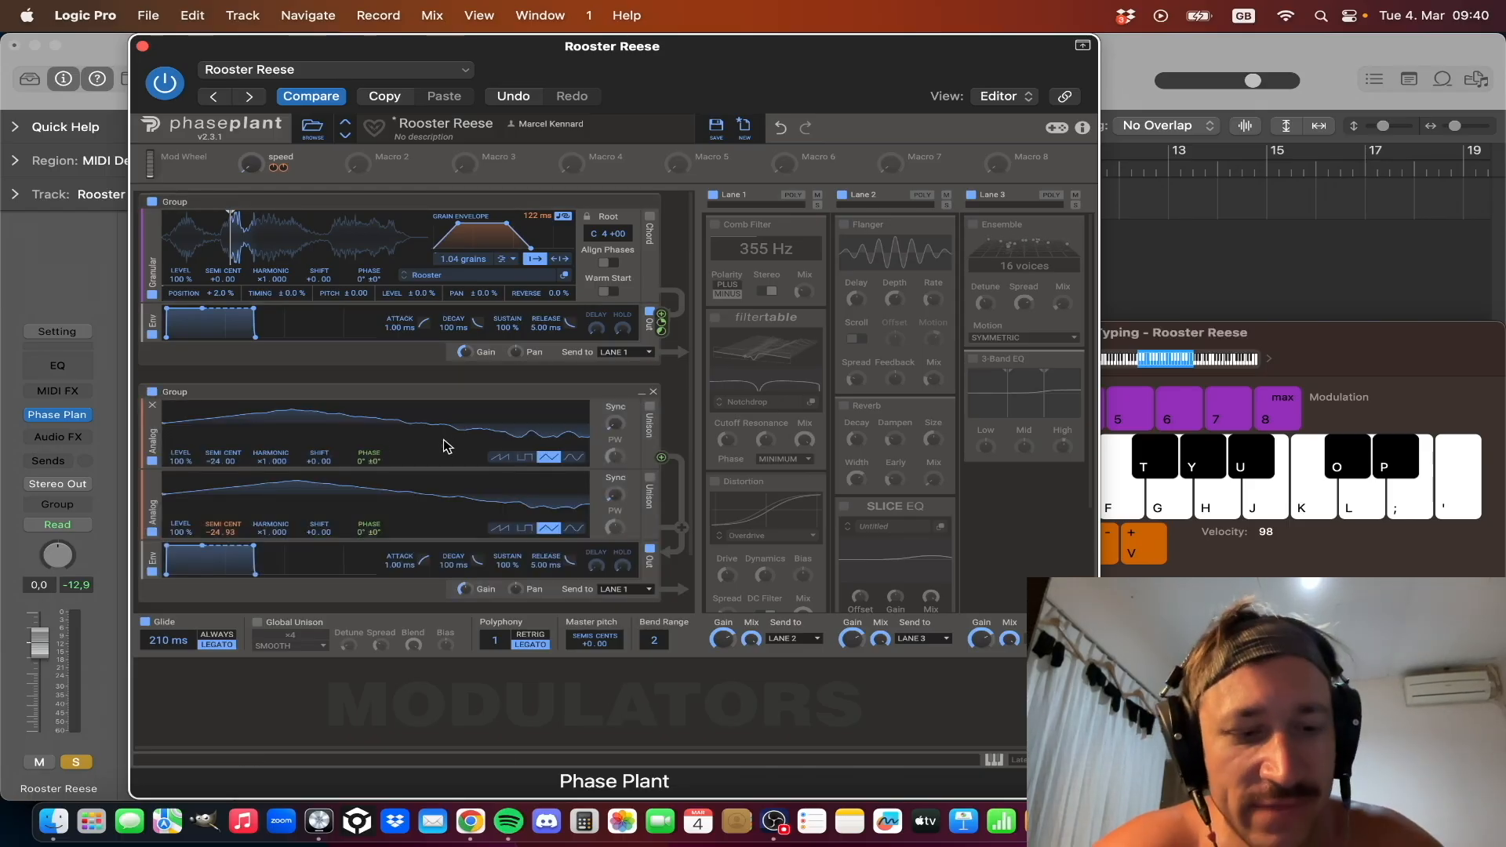
pyautogui.press('a')
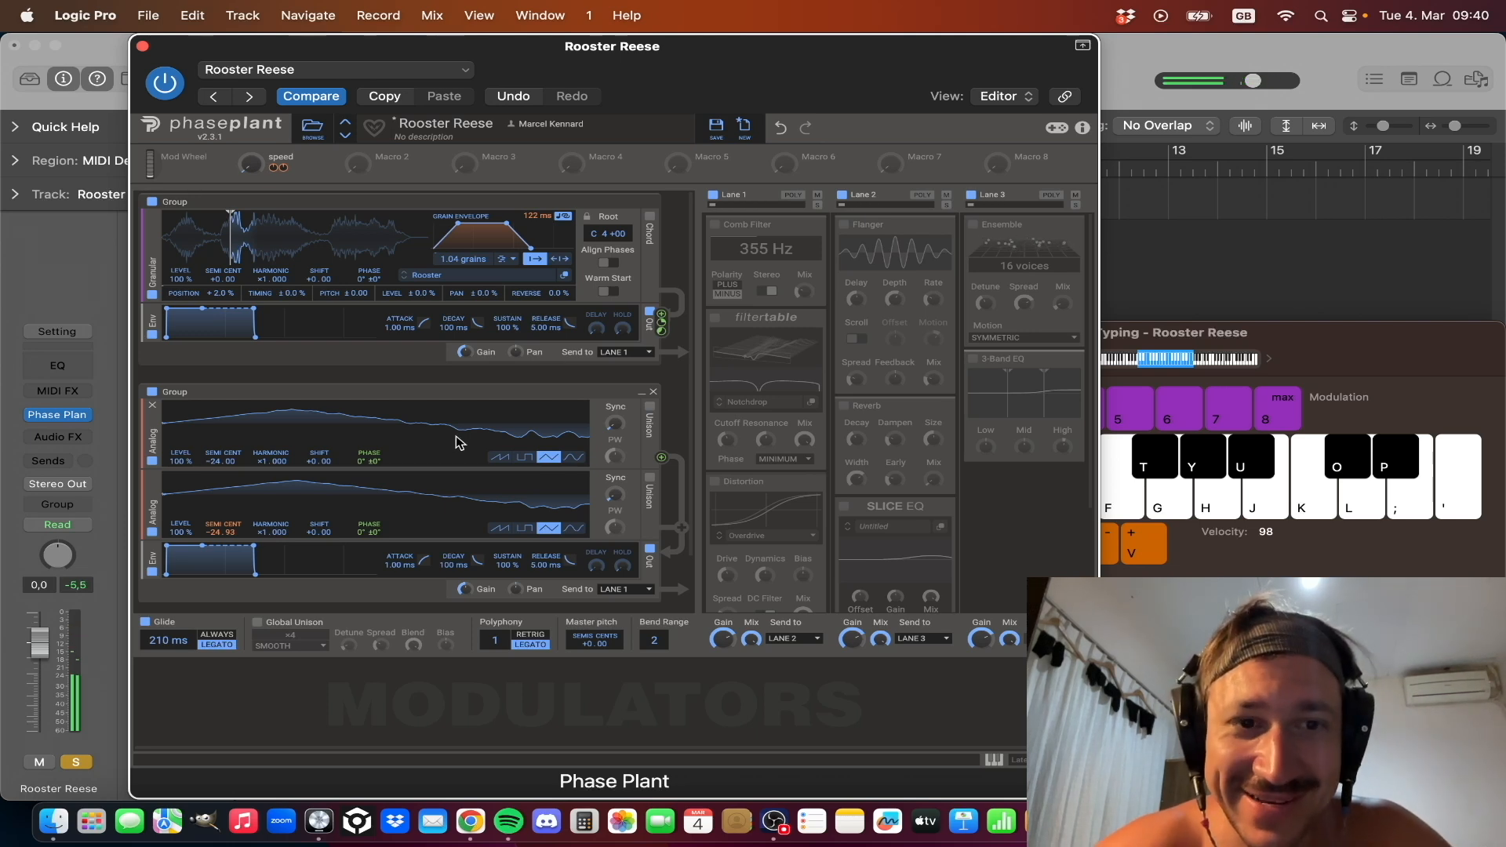
pyautogui.press('a')
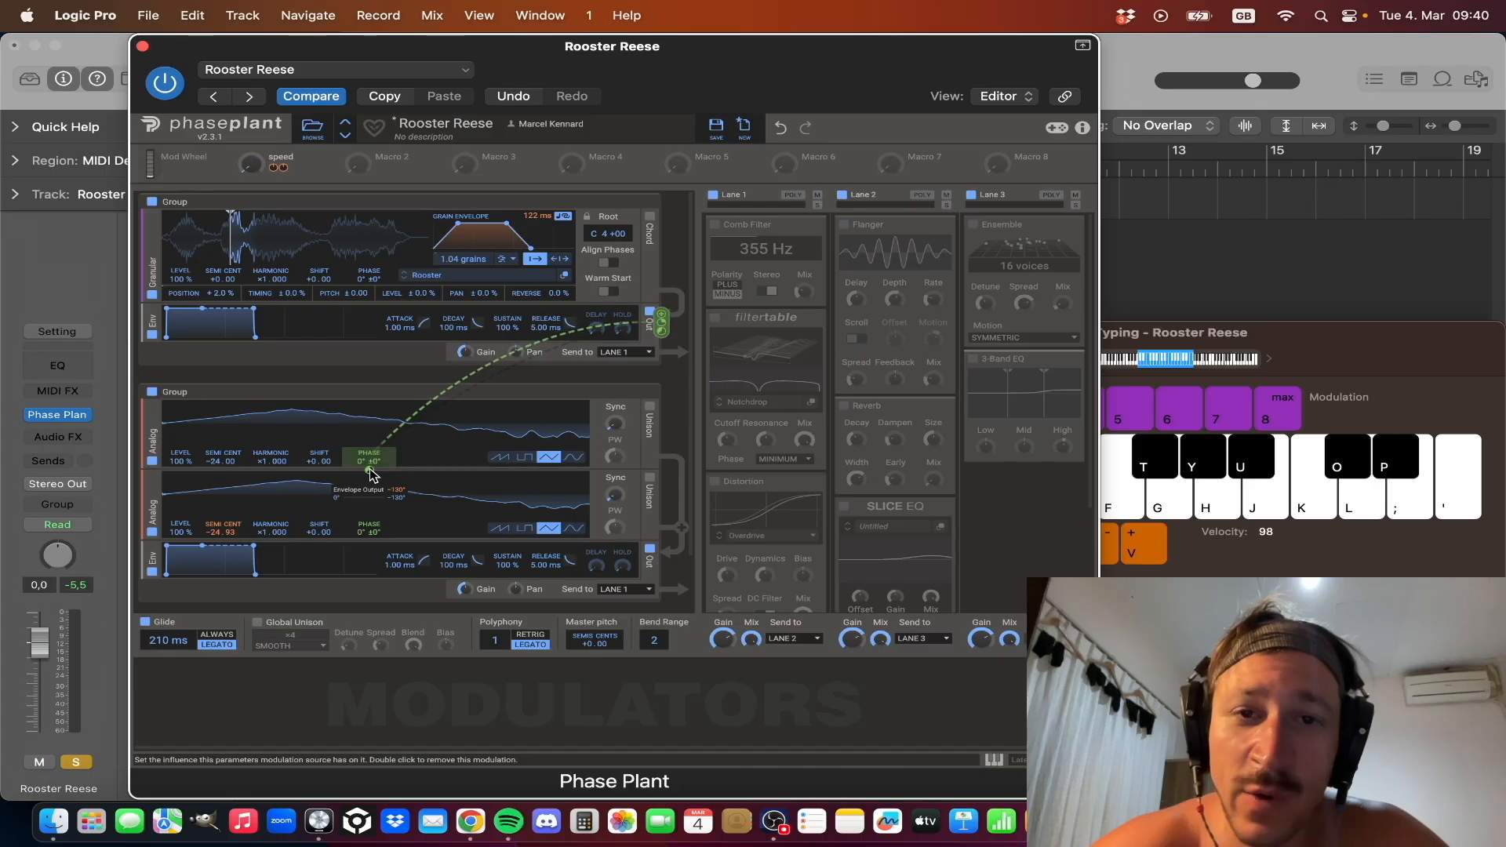
# - Audition the analog group with its second oscillator switched off and back on, and examine the envelope modulation on the oscillators' phase
pyautogui.press('a')
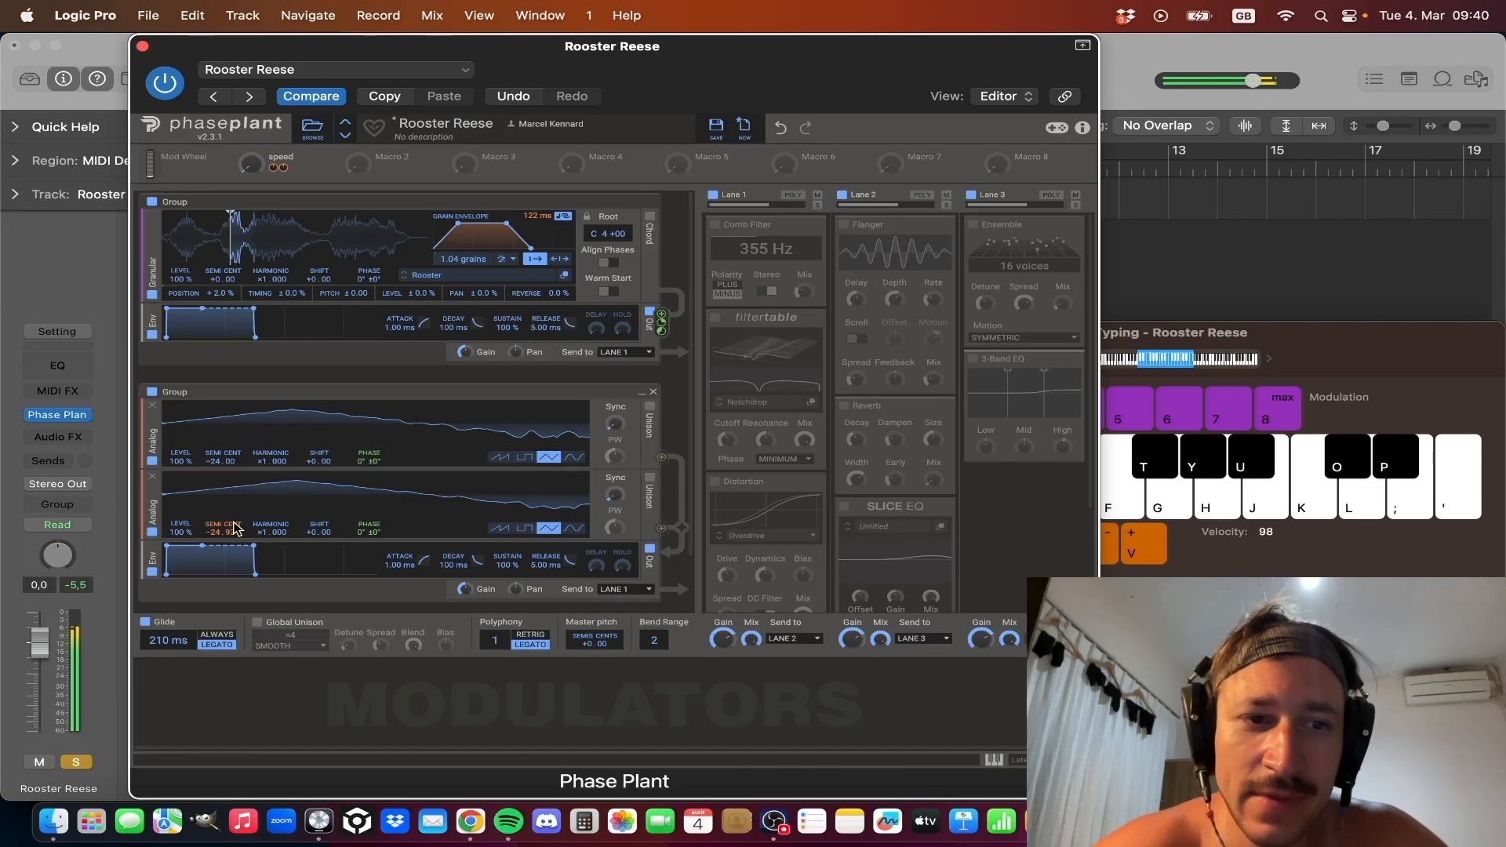
pyautogui.click(152, 531)
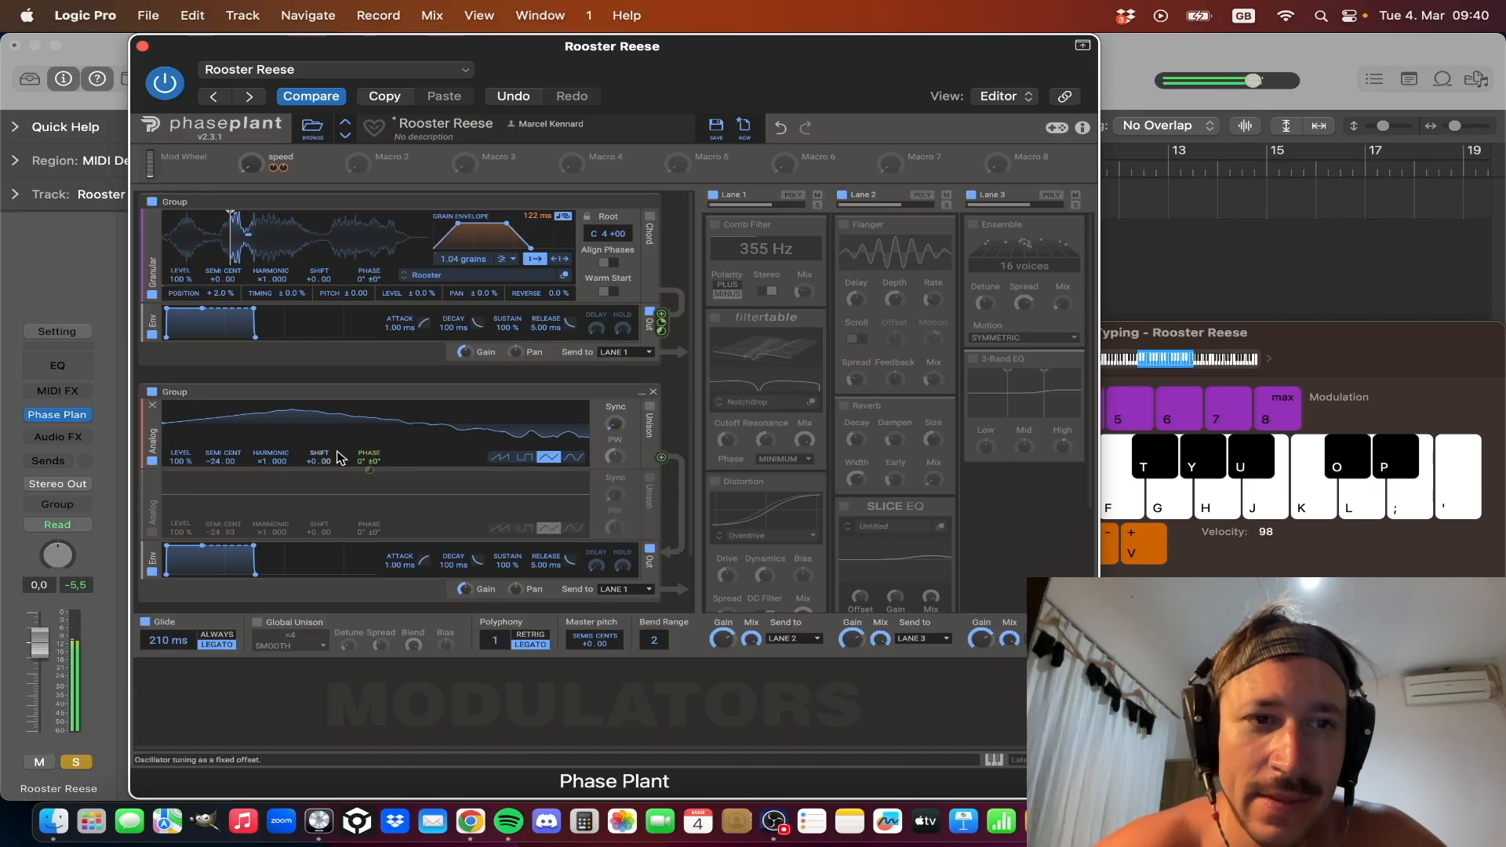
pyautogui.click(152, 531)
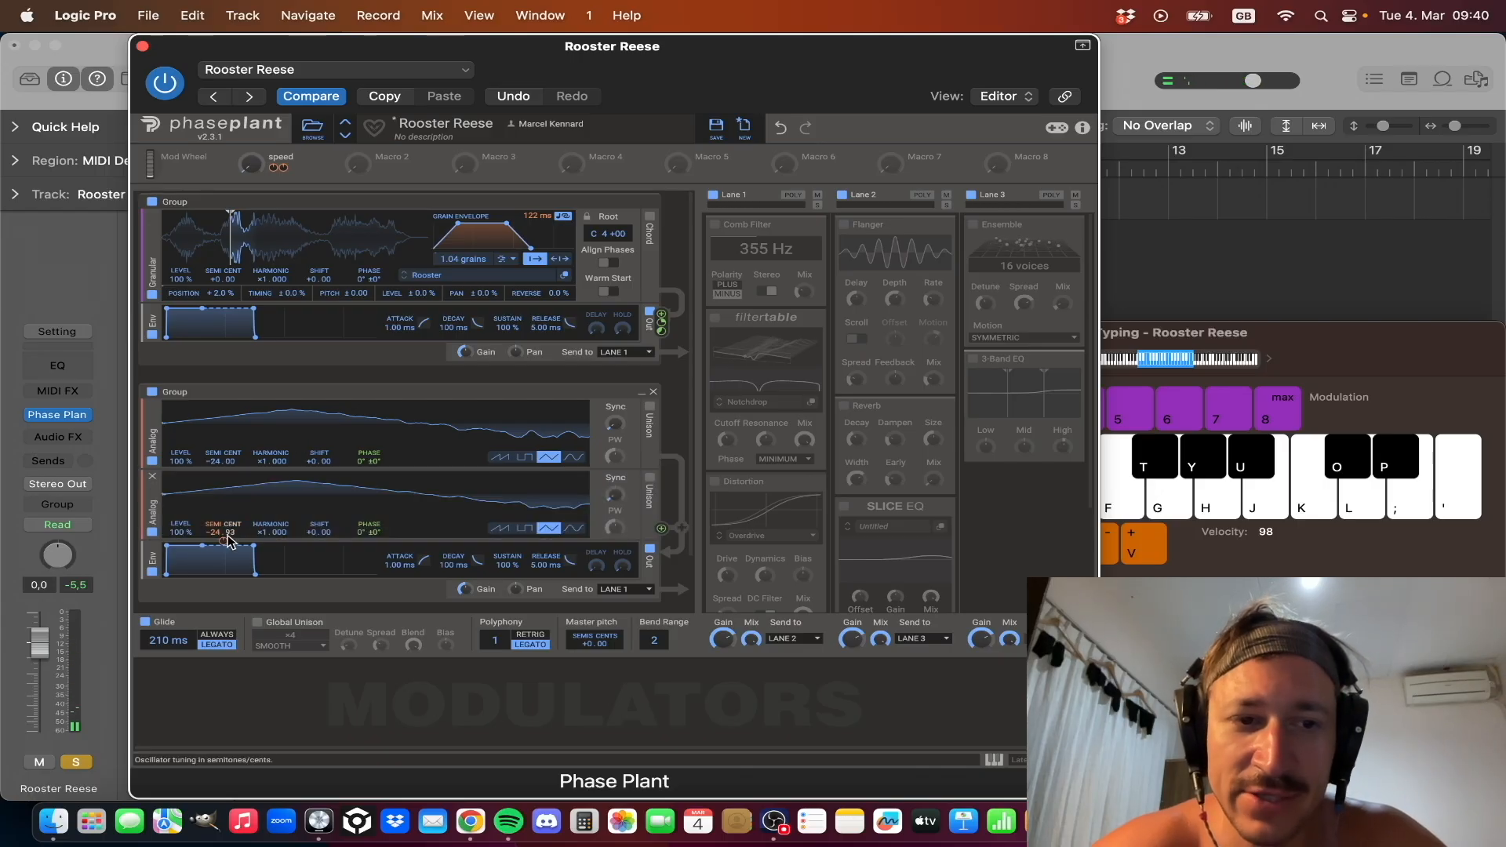
pyautogui.moveTo(371, 539)
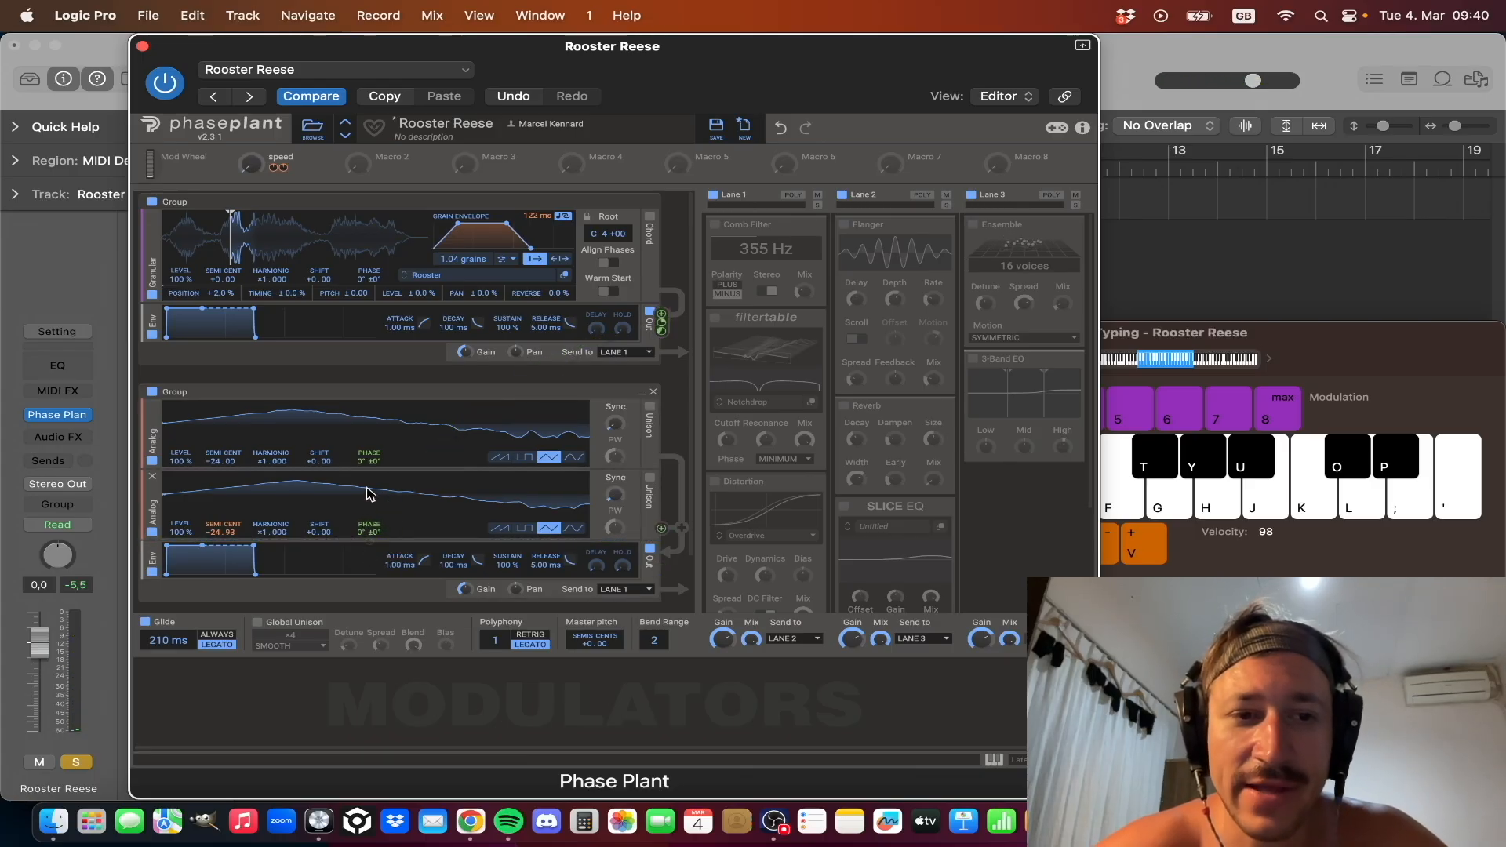
pyautogui.moveTo(368, 472)
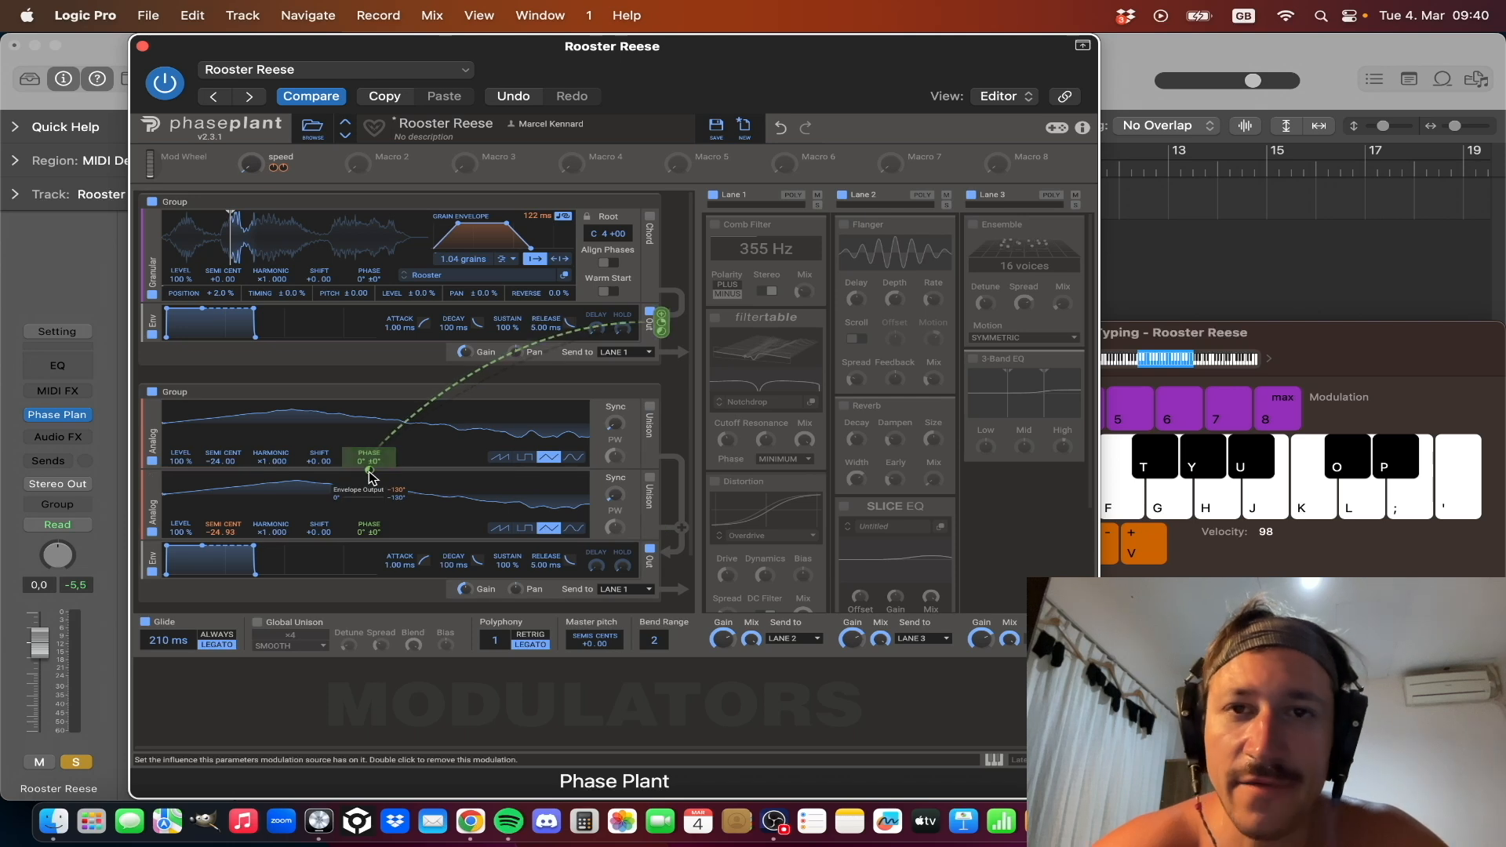
pyautogui.doubleClick(369, 472)
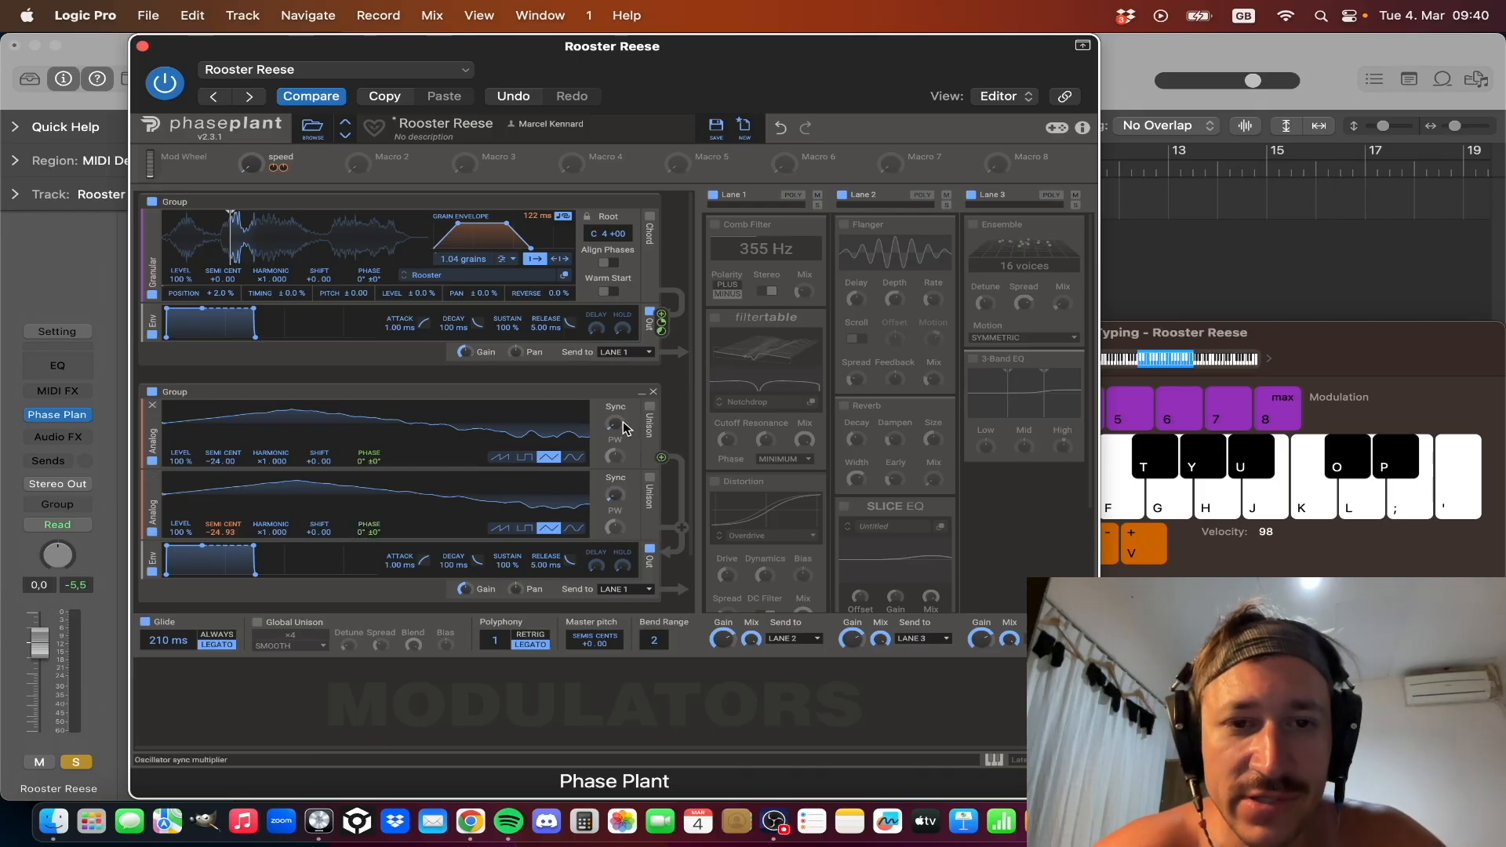
# - Try raising the first analog oscillator's Sync and tuning the second to -21.93 semitones, undoing each change
pyautogui.moveTo(616, 425); pyautogui.dragTo(616, 389)
pyautogui.click(780, 131)
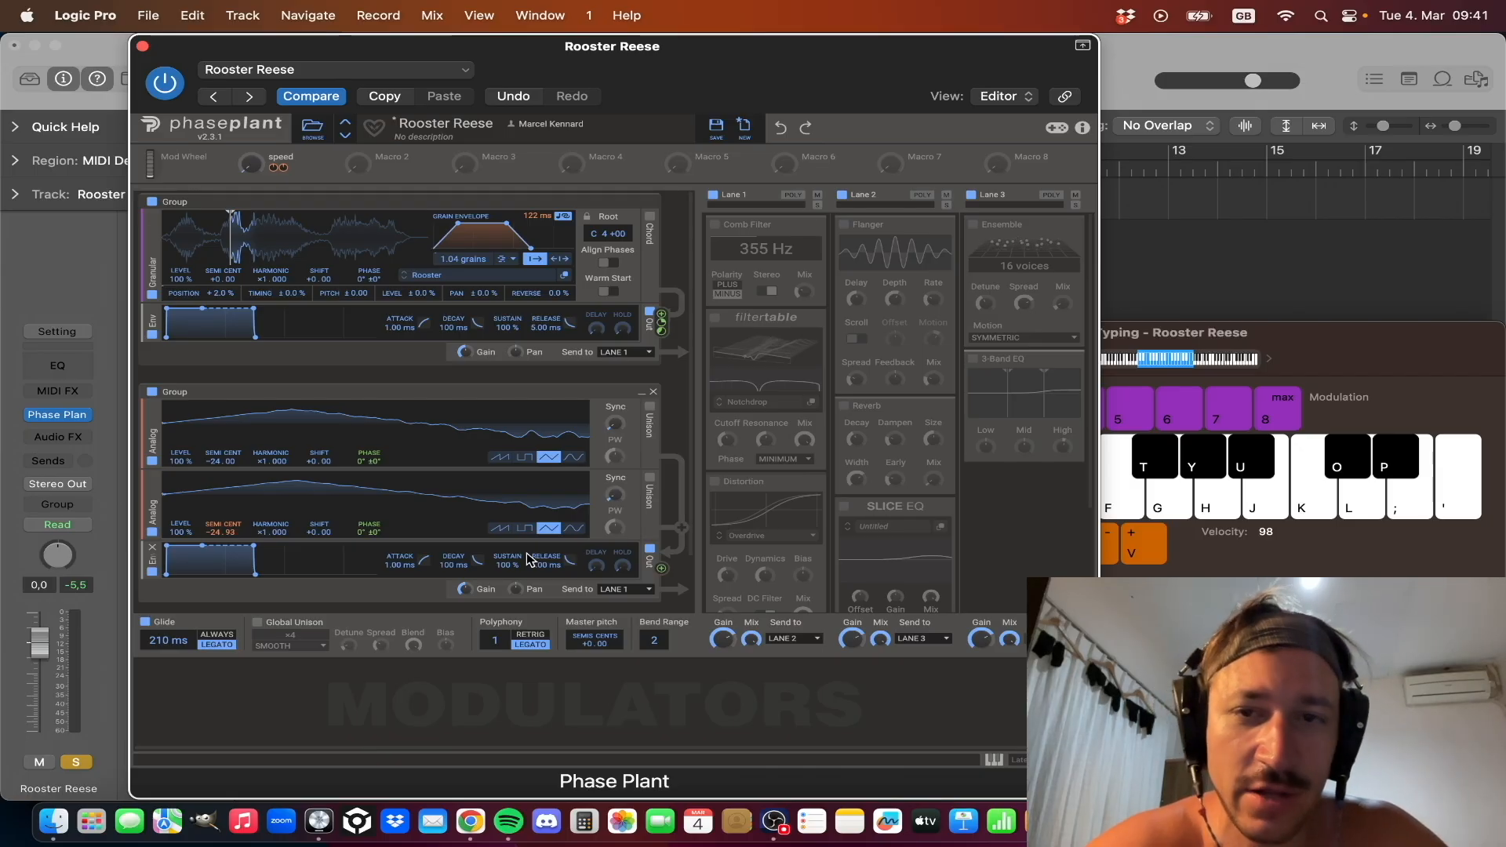
pyautogui.press('a')
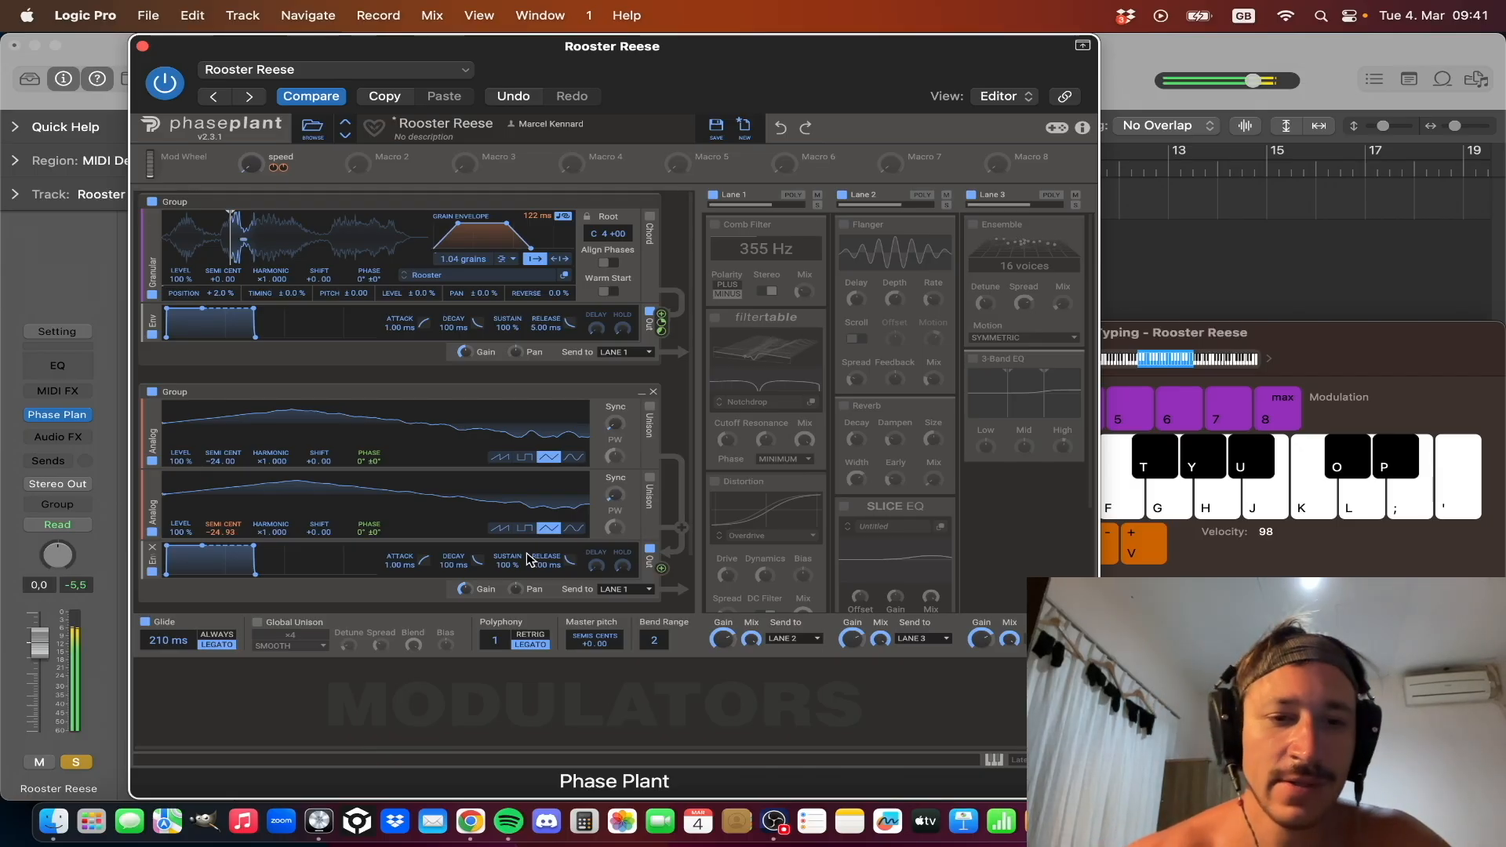
pyautogui.moveTo(220, 532)
pyautogui.mouseDown()
pyautogui.moveTo(220, 559)
pyautogui.moveTo(220, 514)
pyautogui.mouseUp()
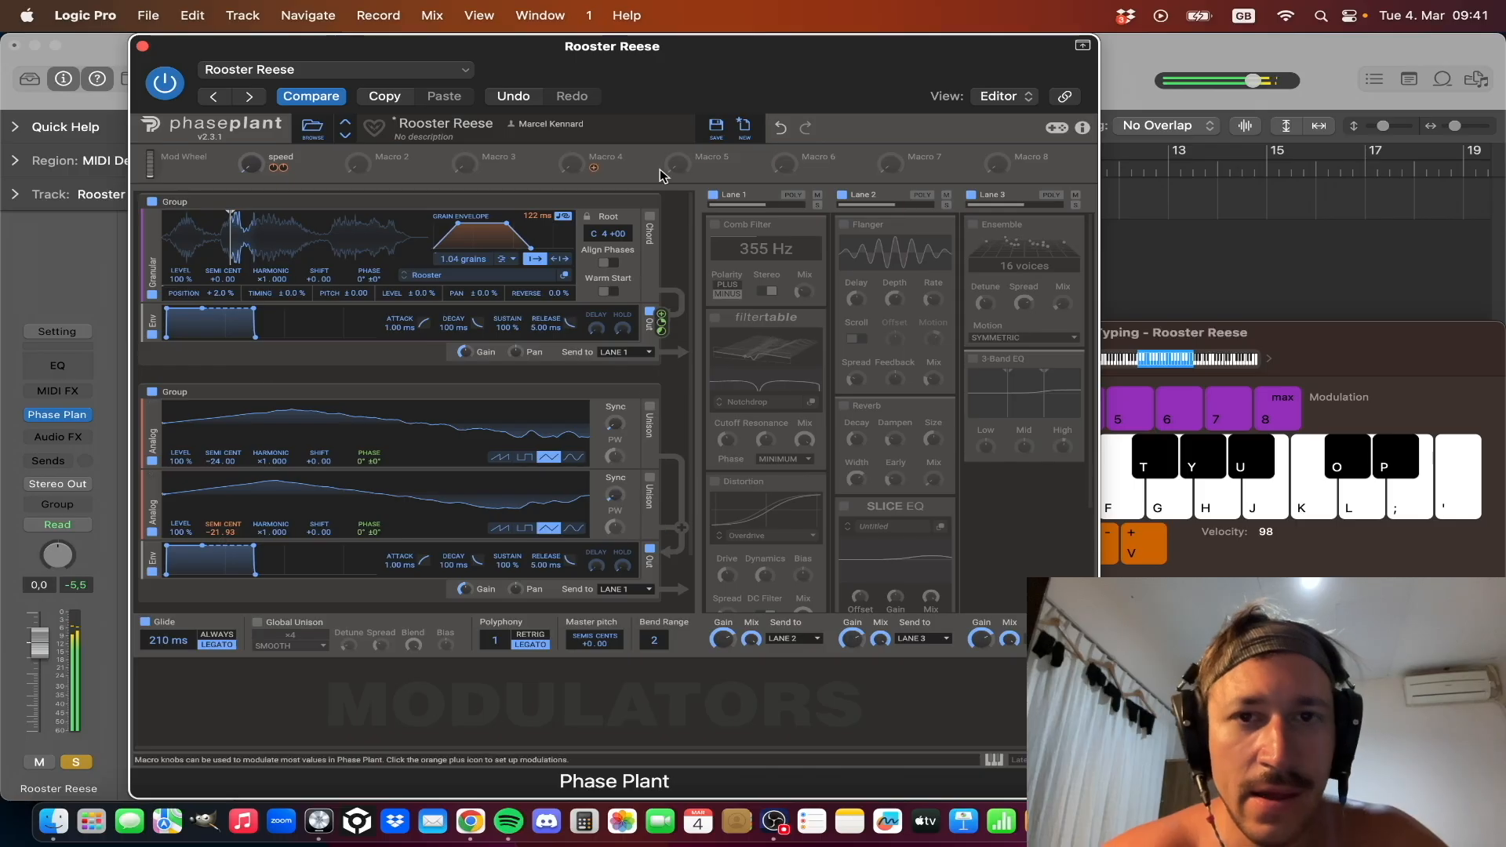
pyautogui.click(780, 127)
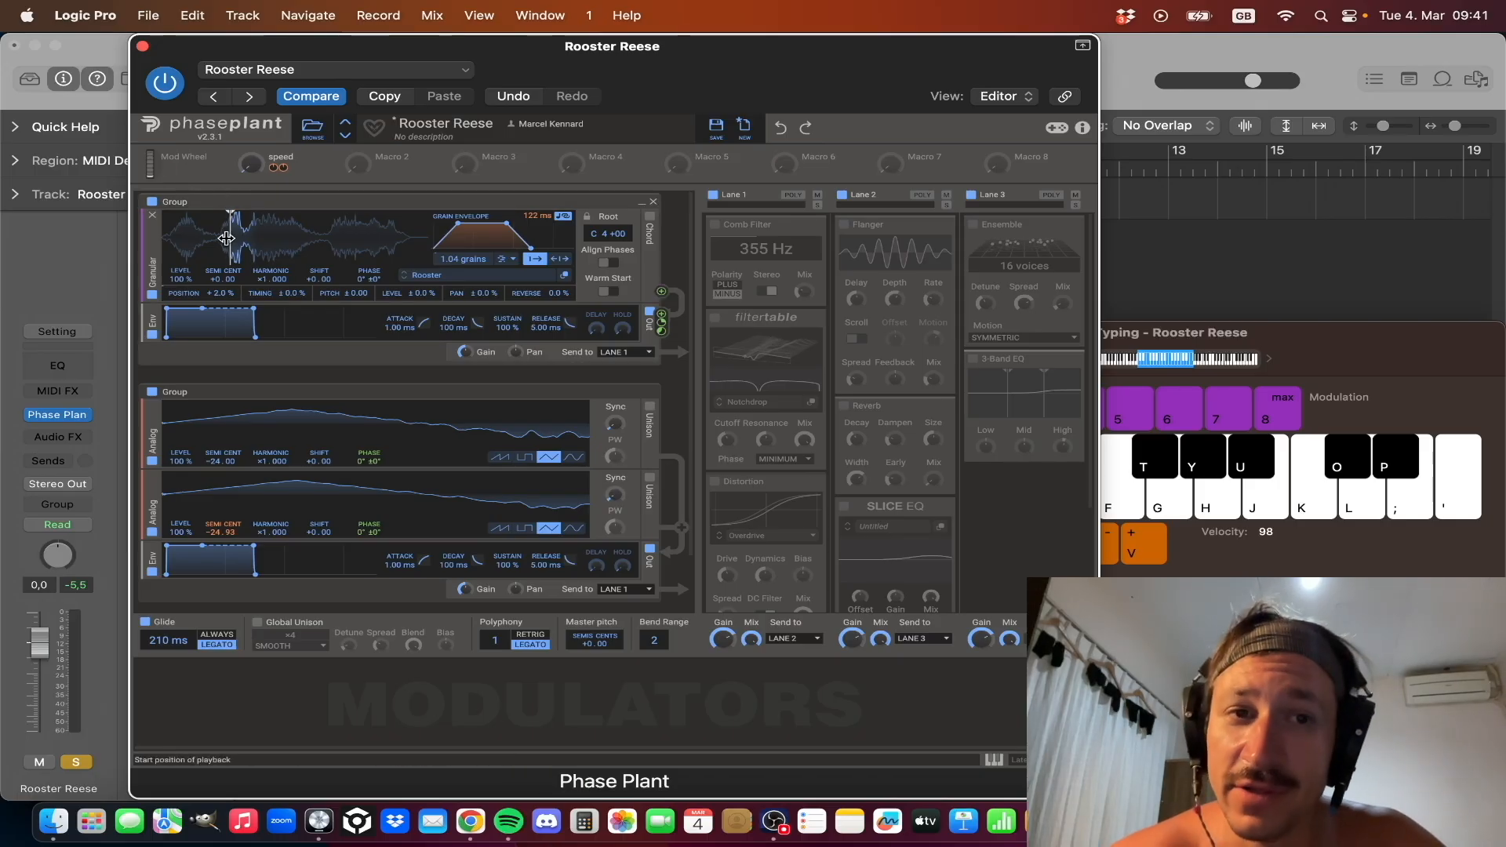
# - Switch off the analog group, try a 228 ms grain length on the granular generator, and undo the length change
pyautogui.click(152, 392)
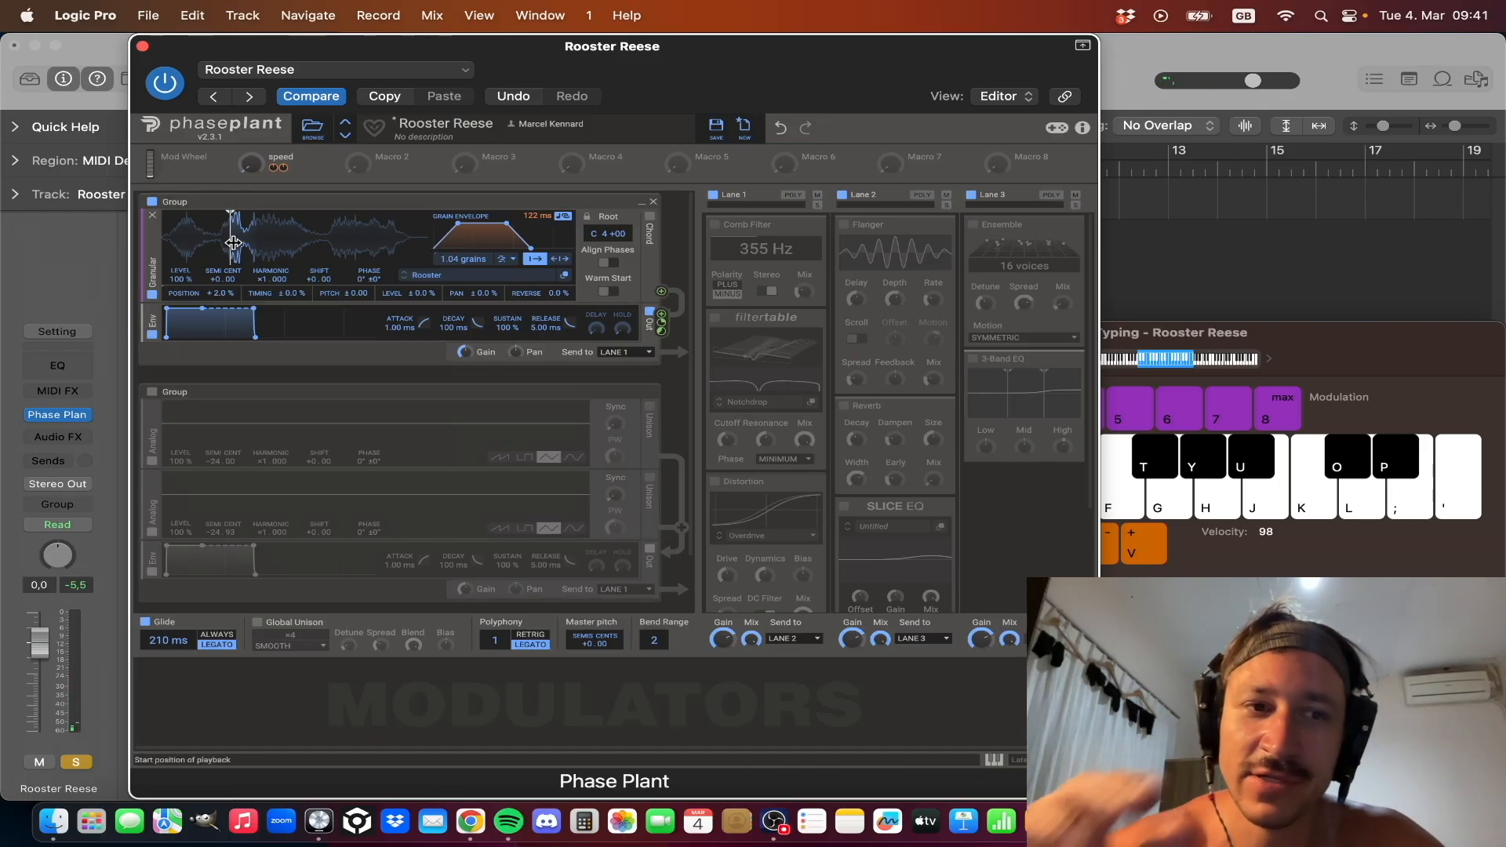
pyautogui.click(153, 393)
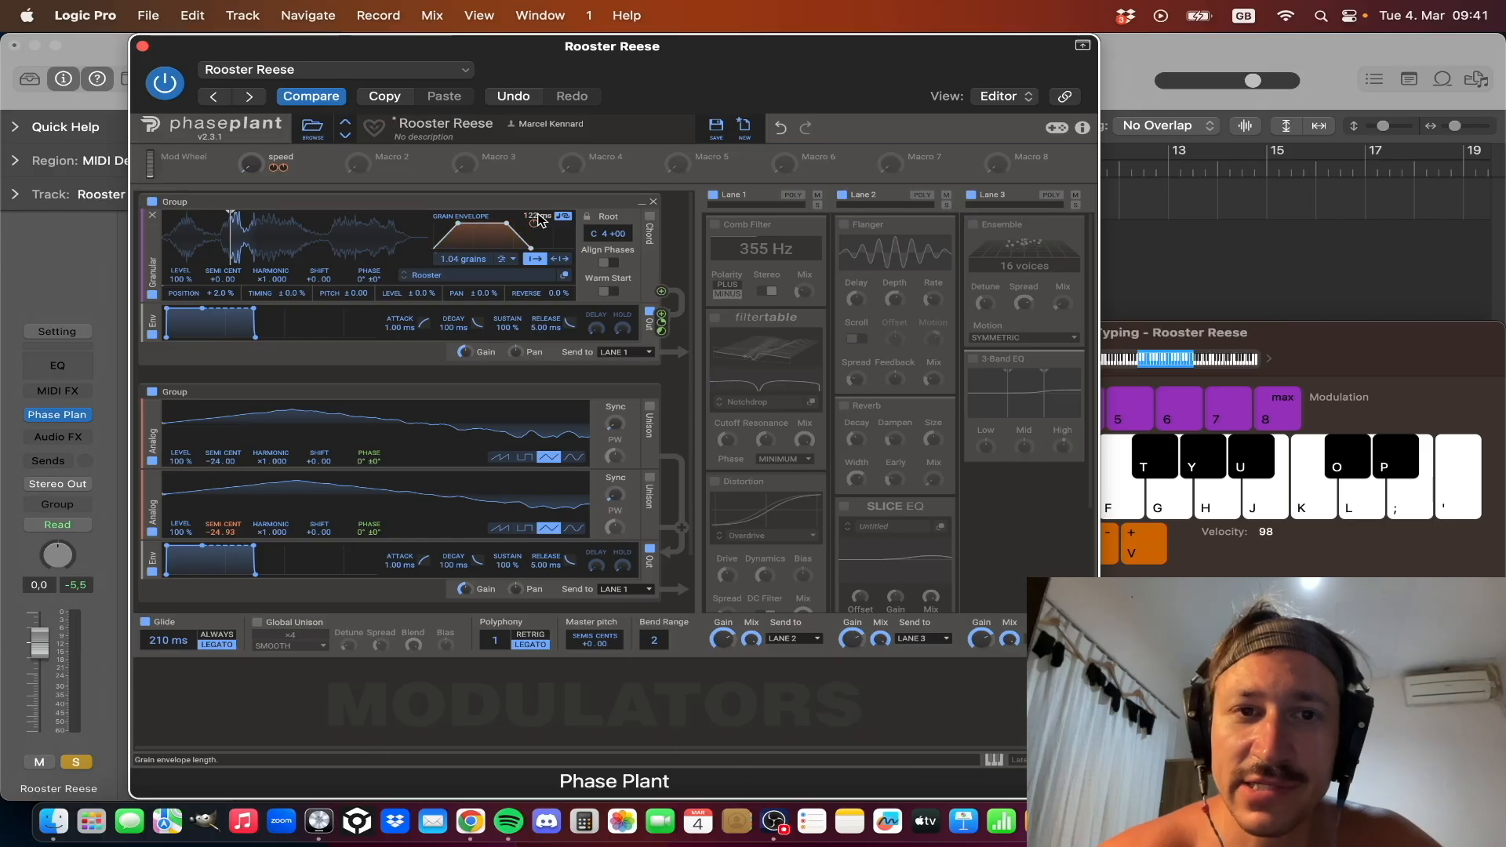
pyautogui.click(153, 394)
pyautogui.moveTo(539, 218); pyautogui.dragTo(540, 201)
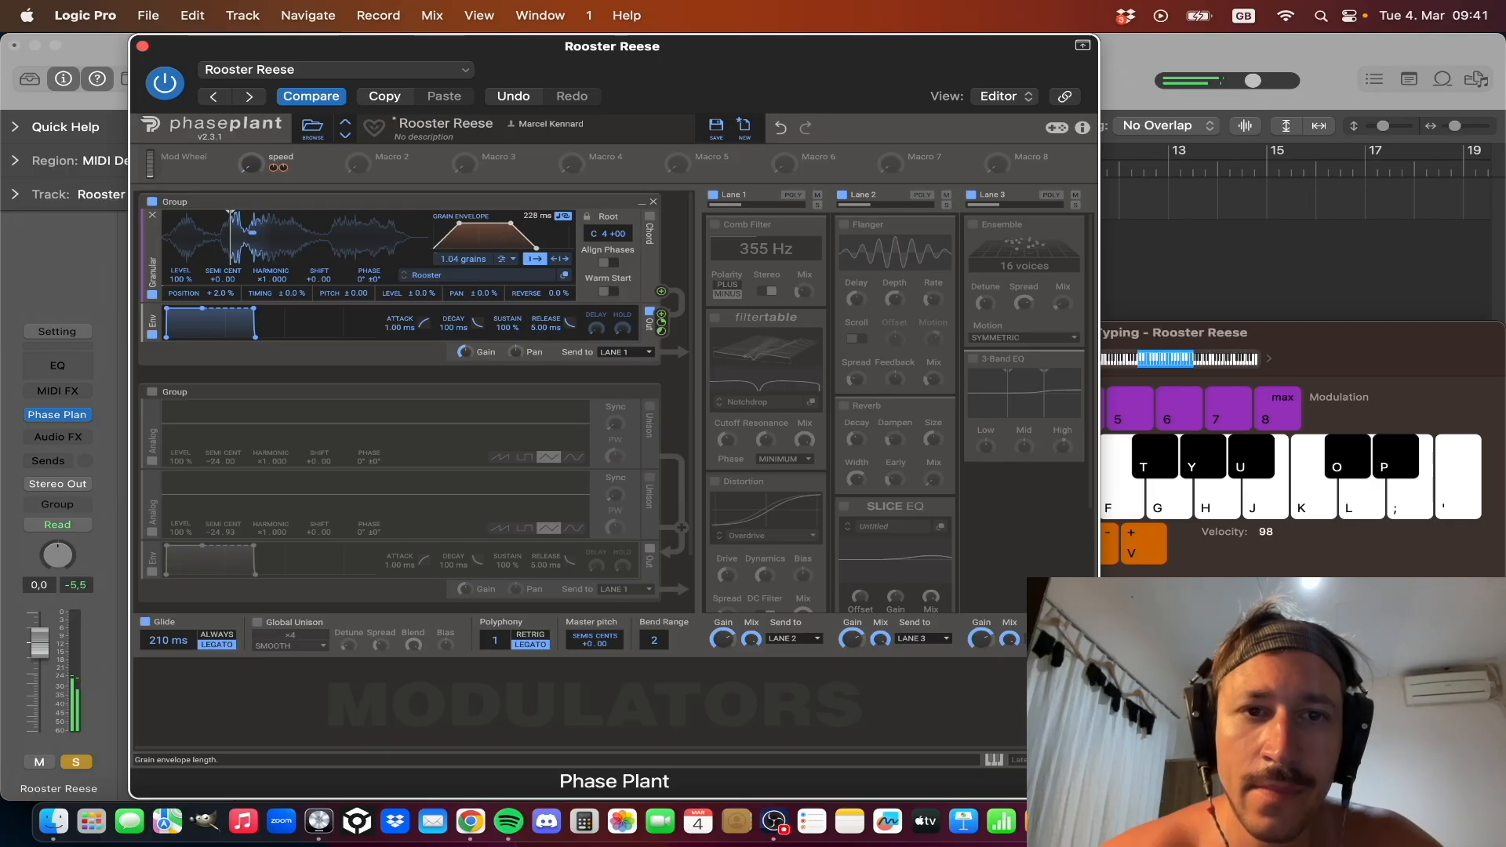
pyautogui.click(781, 127)
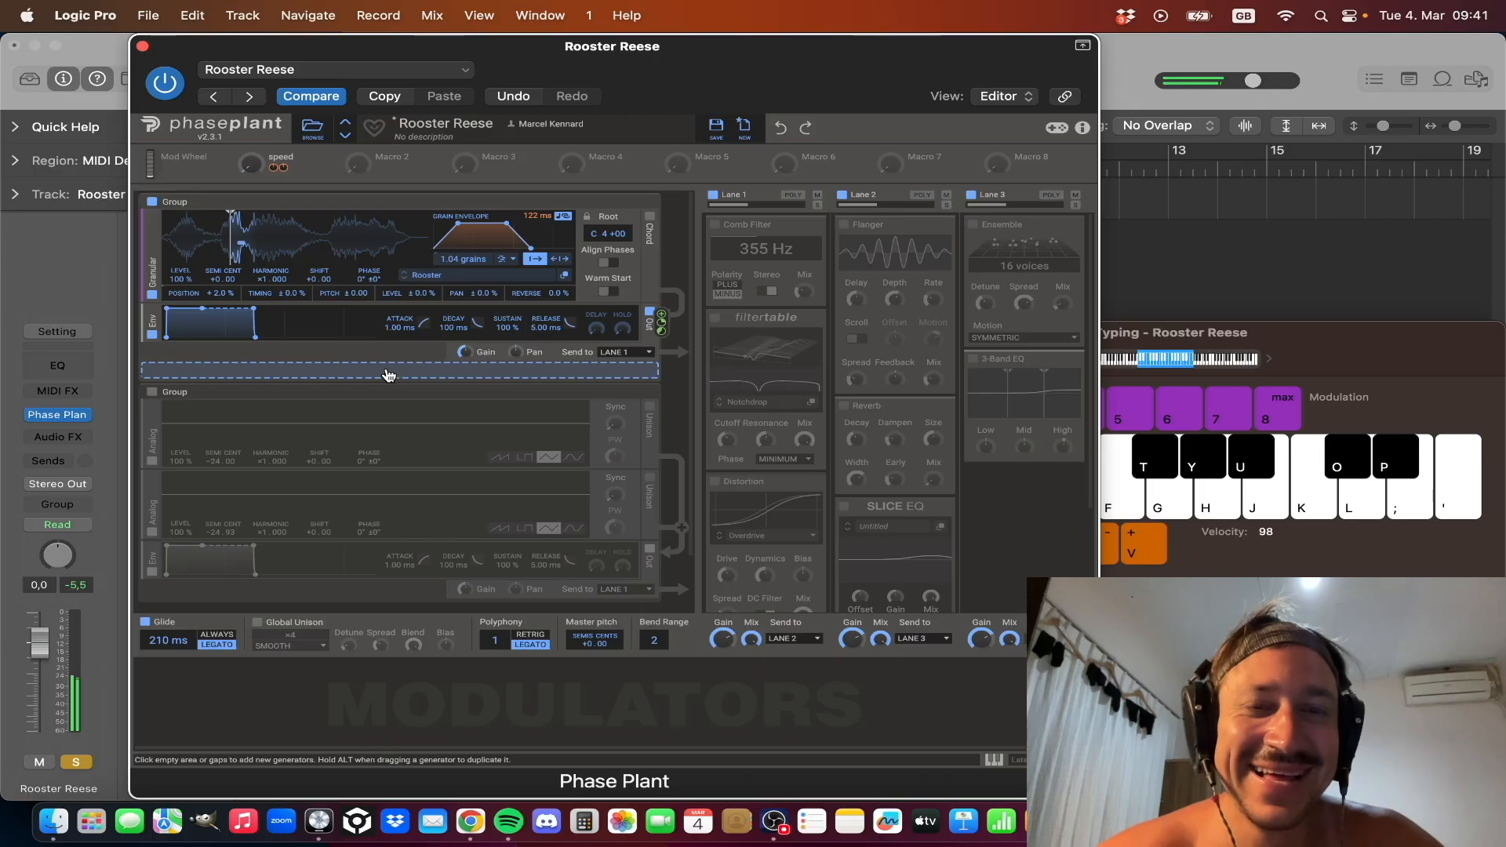
# - Re-enable the analog group and test how the speed macro affects the sound
pyautogui.moveTo(534, 222)
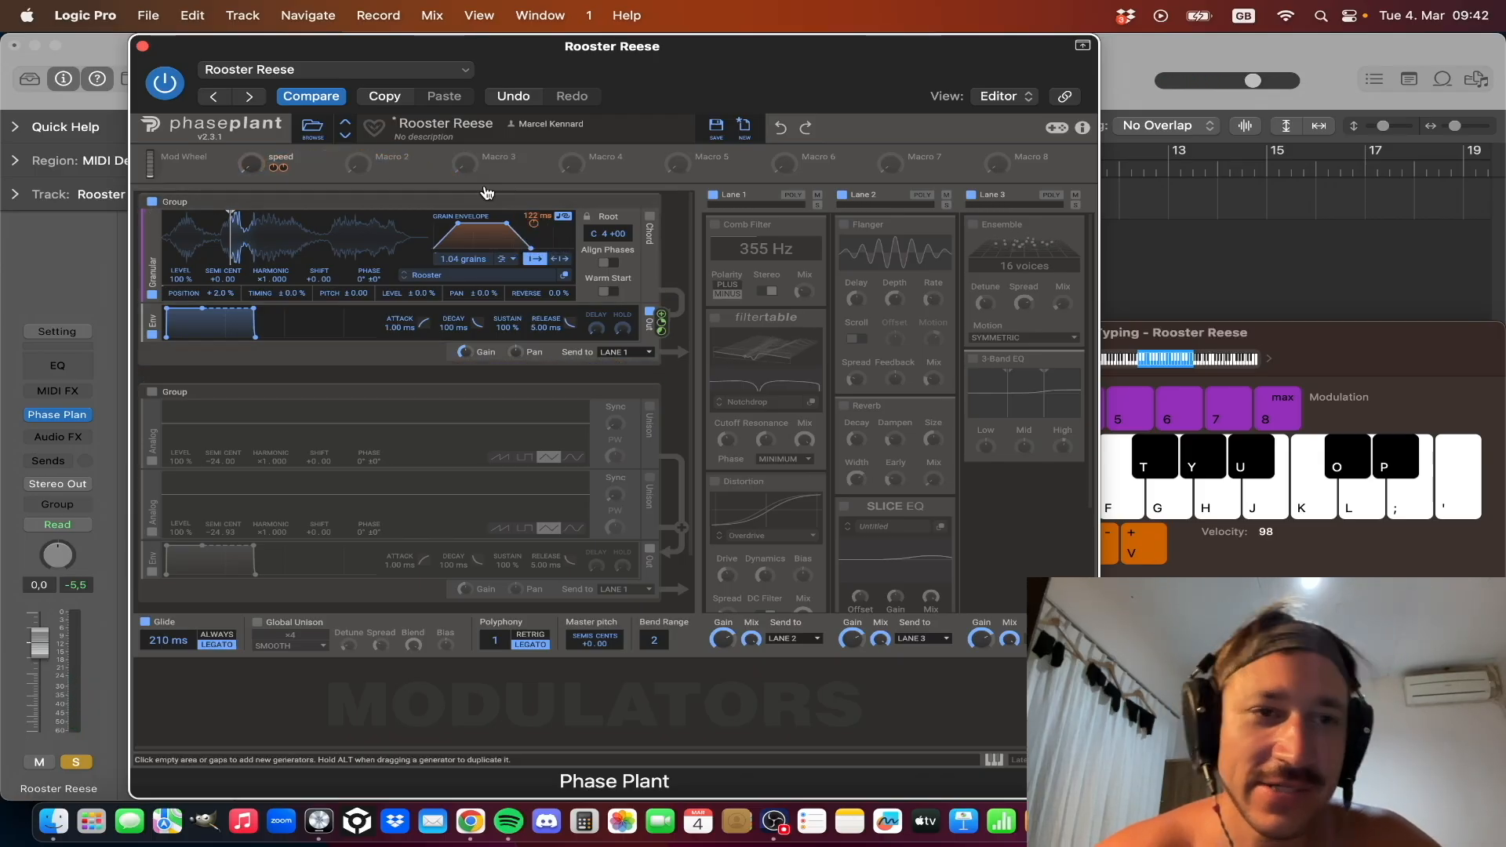
pyautogui.moveTo(278, 169)
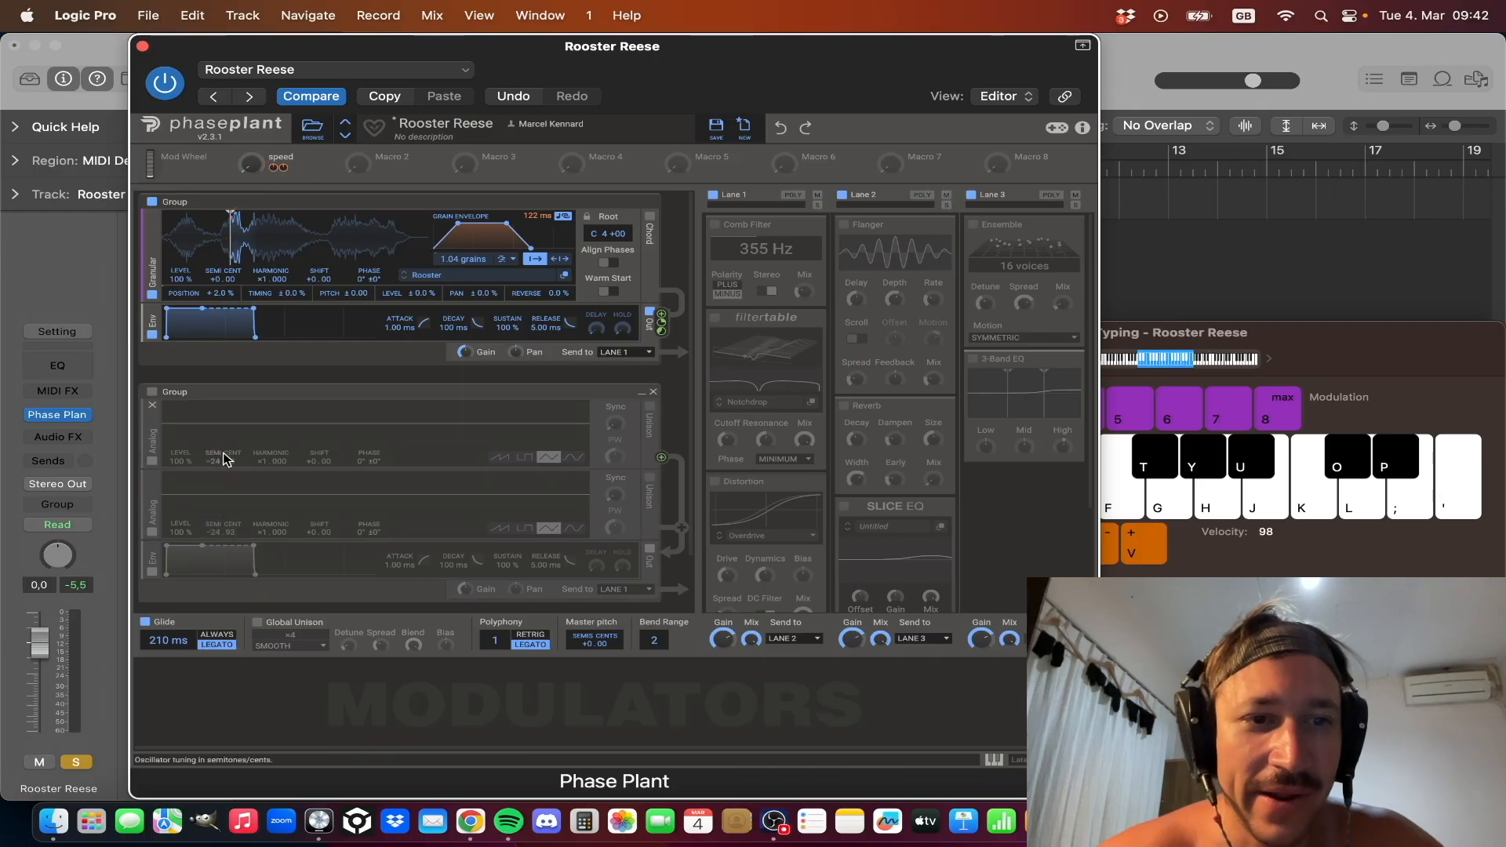
pyautogui.click(151, 391)
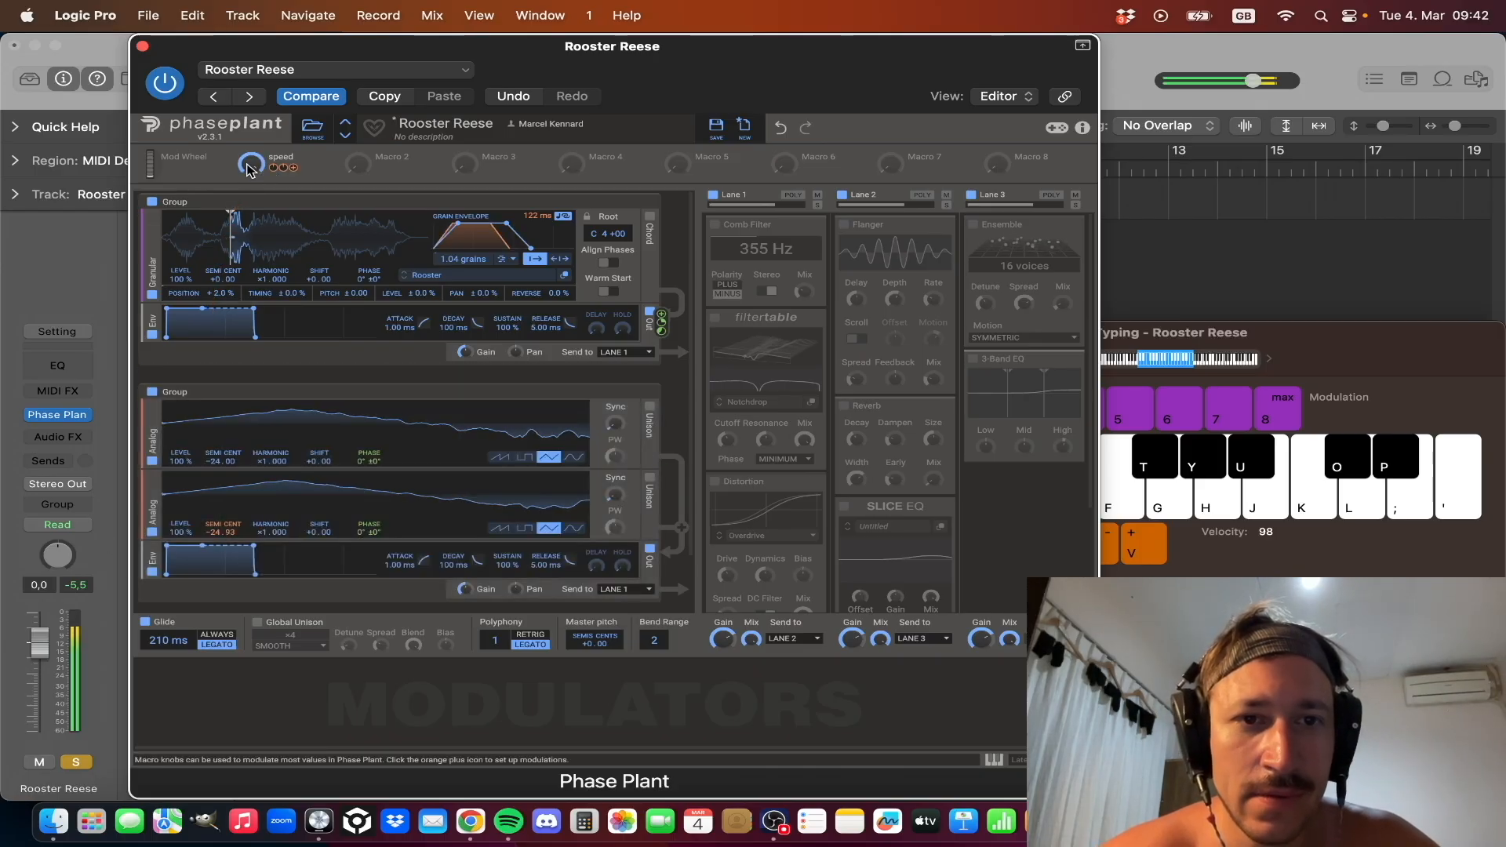
pyautogui.moveTo(247, 170)
pyautogui.mouseDown()
pyautogui.moveTo(247, 271)
pyautogui.moveTo(241, 174)
pyautogui.mouseUp()
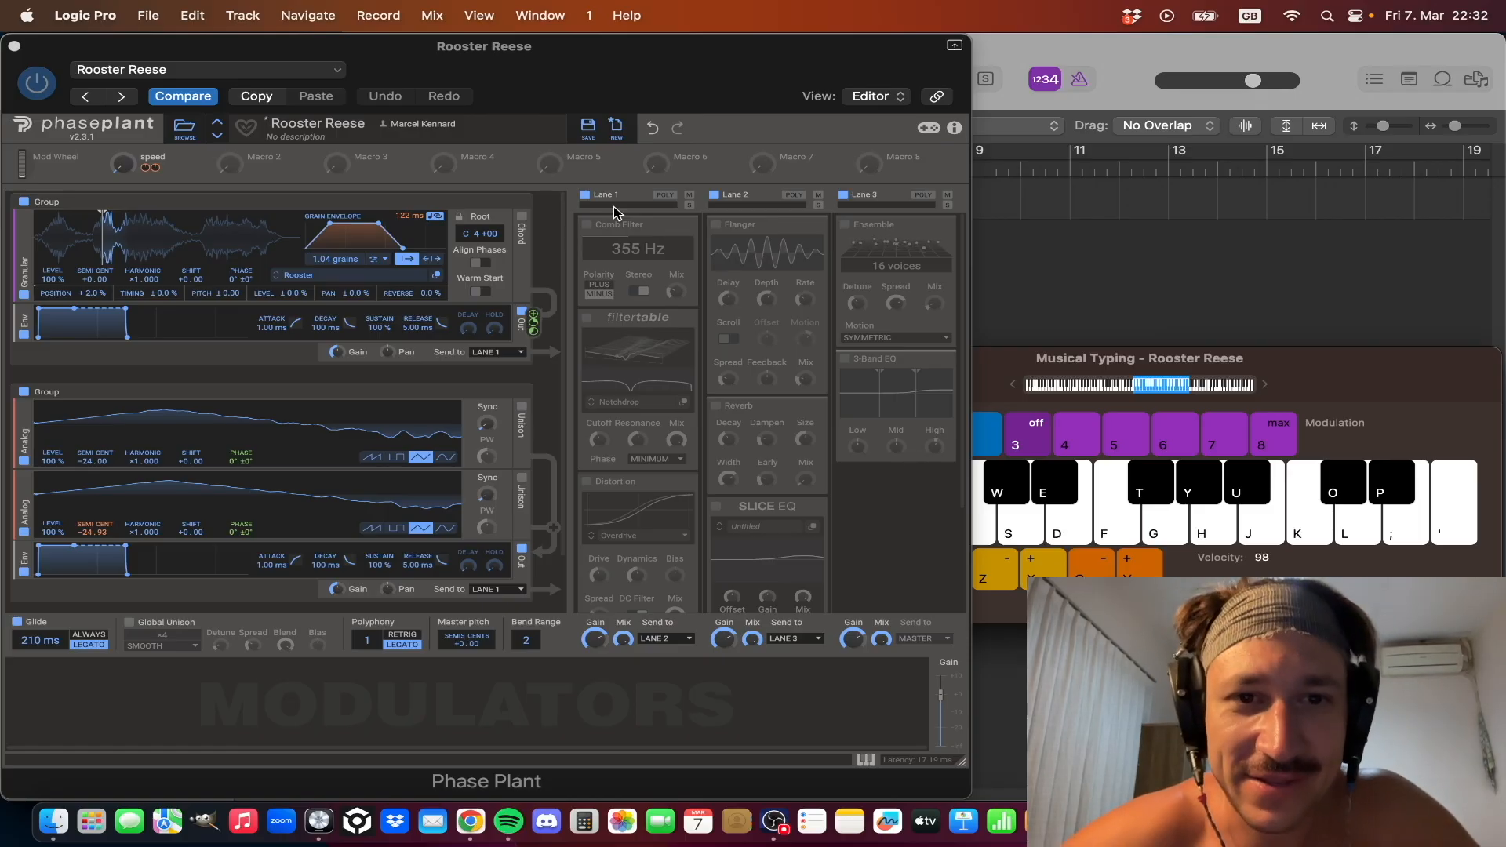
# - Enable the Comb Filter in Lane 1 and play notes to hear its effect on the sound
pyautogui.press('a')
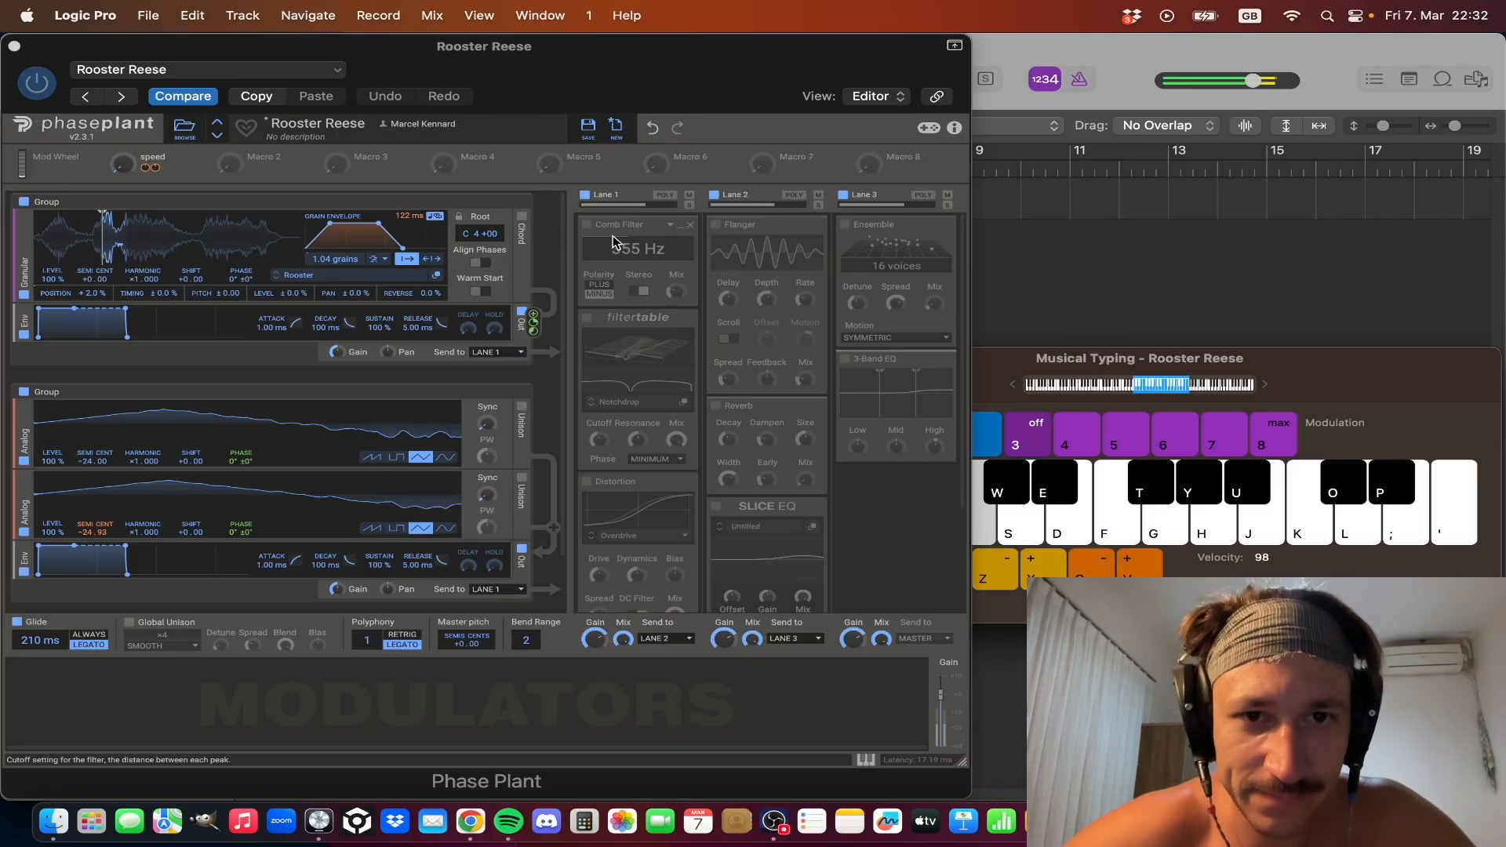
pyautogui.click(588, 225)
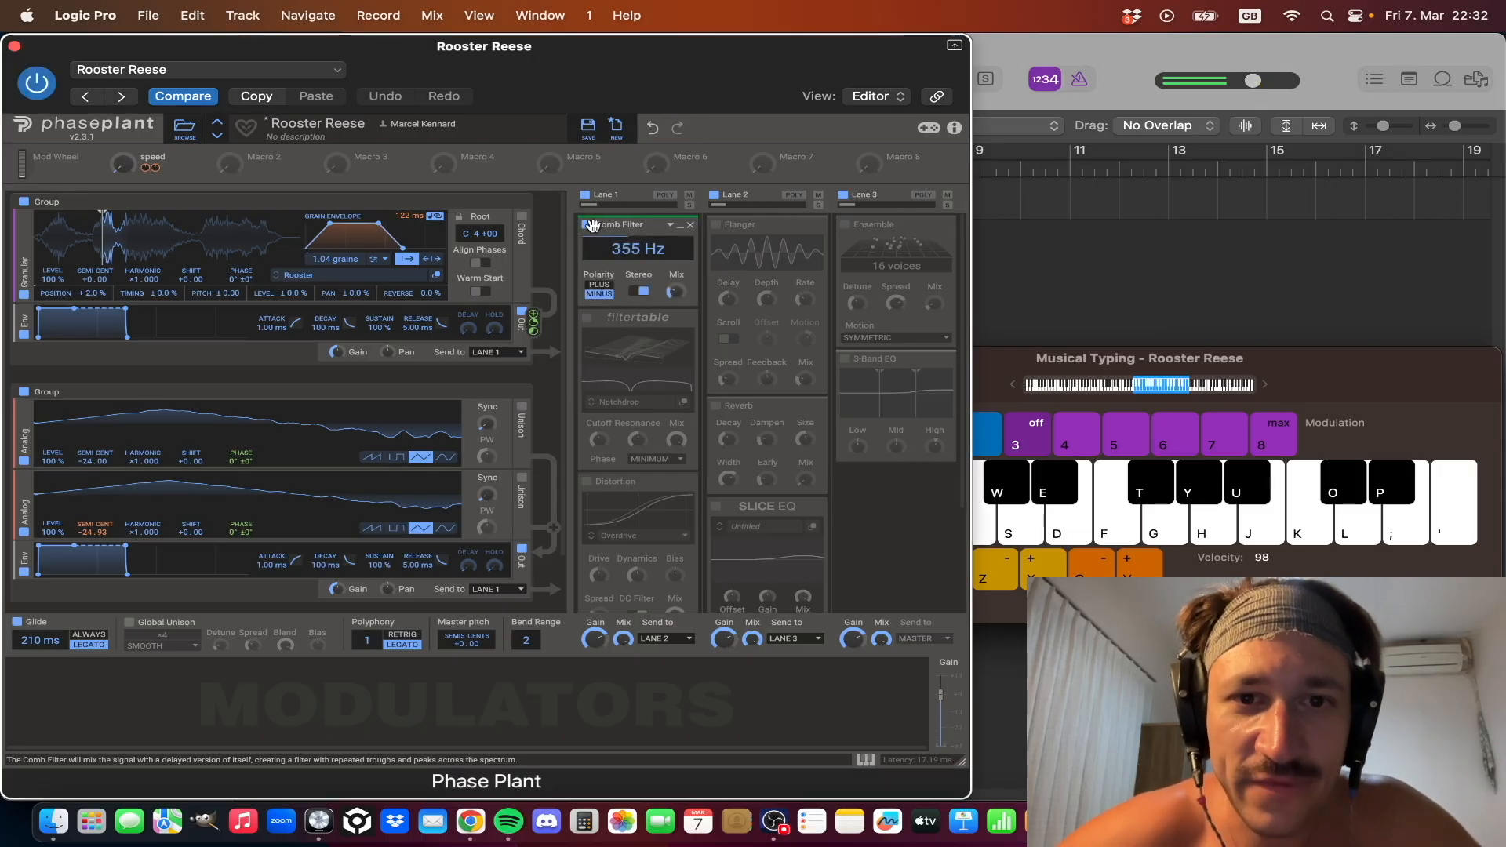
pyautogui.press('a')
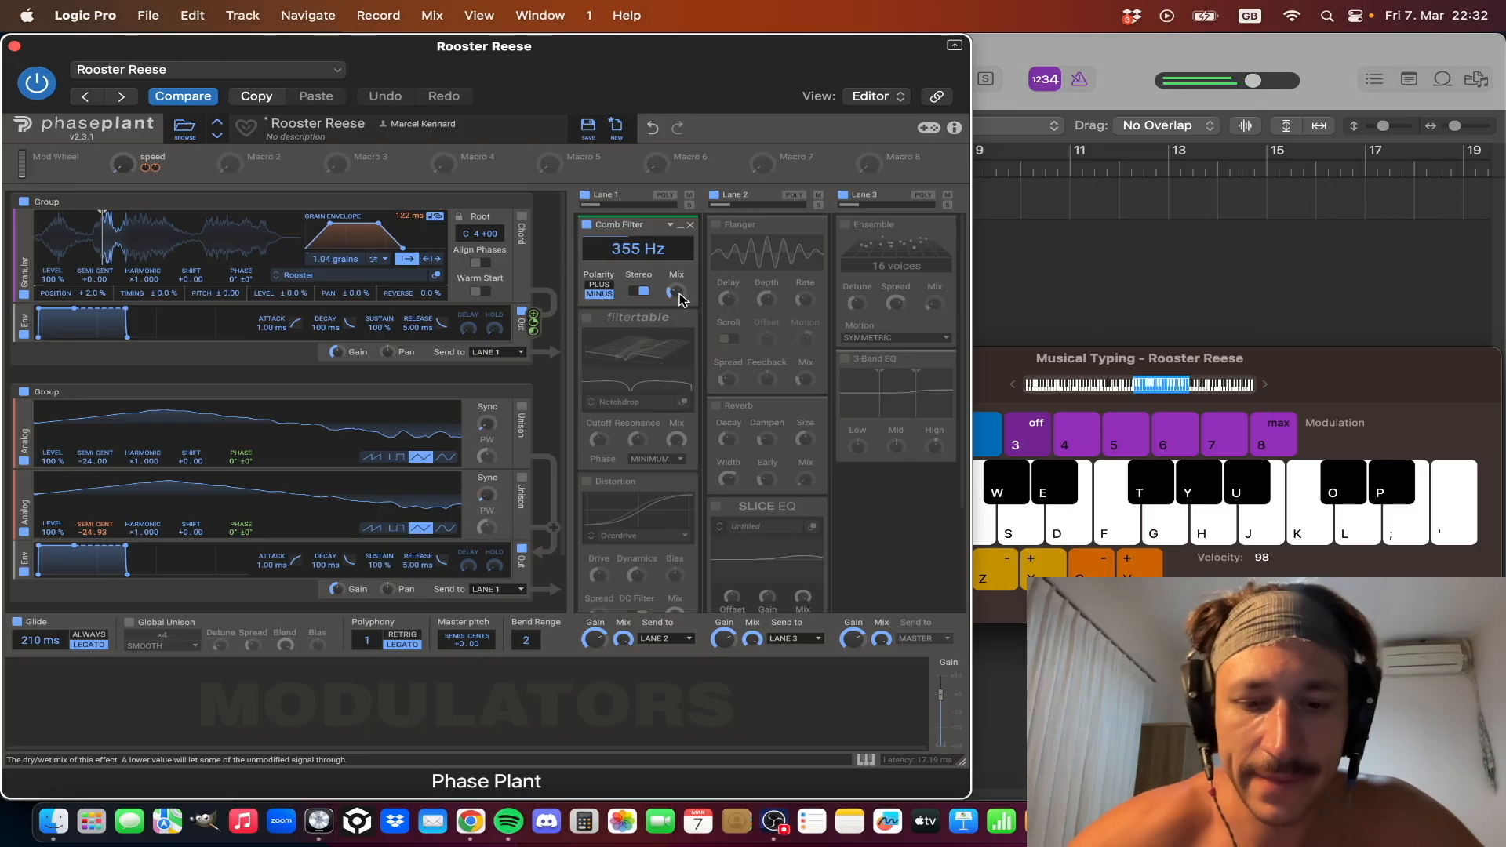
pyautogui.press('s')
pyautogui.press('h')
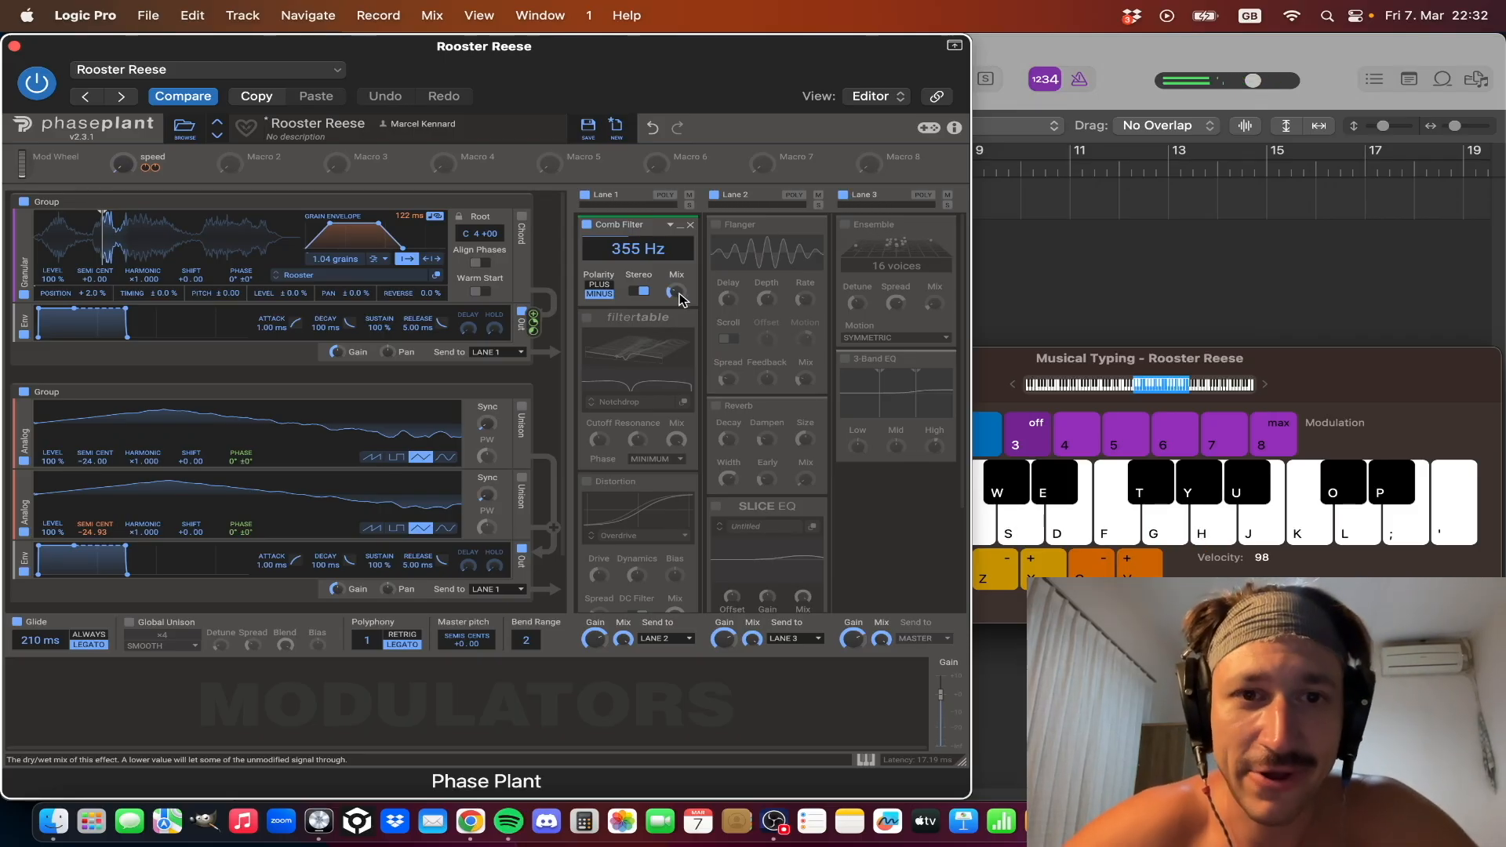
pyautogui.press('s')
# - Try a higher Mix and a 391 Hz cutoff on the Comb Filter, and undo both changes
pyautogui.moveTo(676, 292); pyautogui.dragTo(632, 251)
pyautogui.press('s')
pyautogui.press('s')
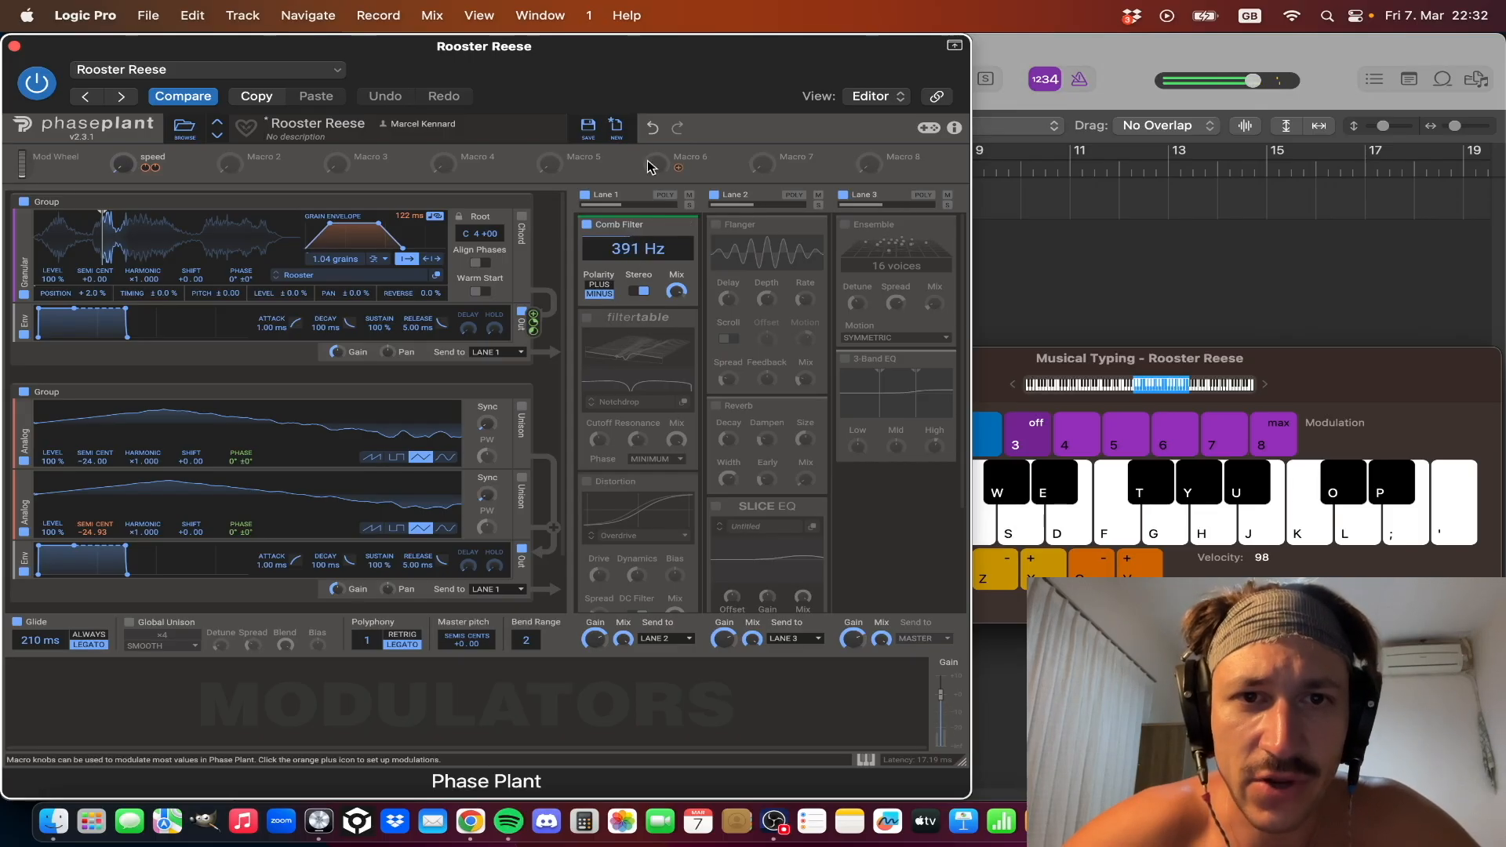
pyautogui.click(652, 128)
pyautogui.click(652, 128)
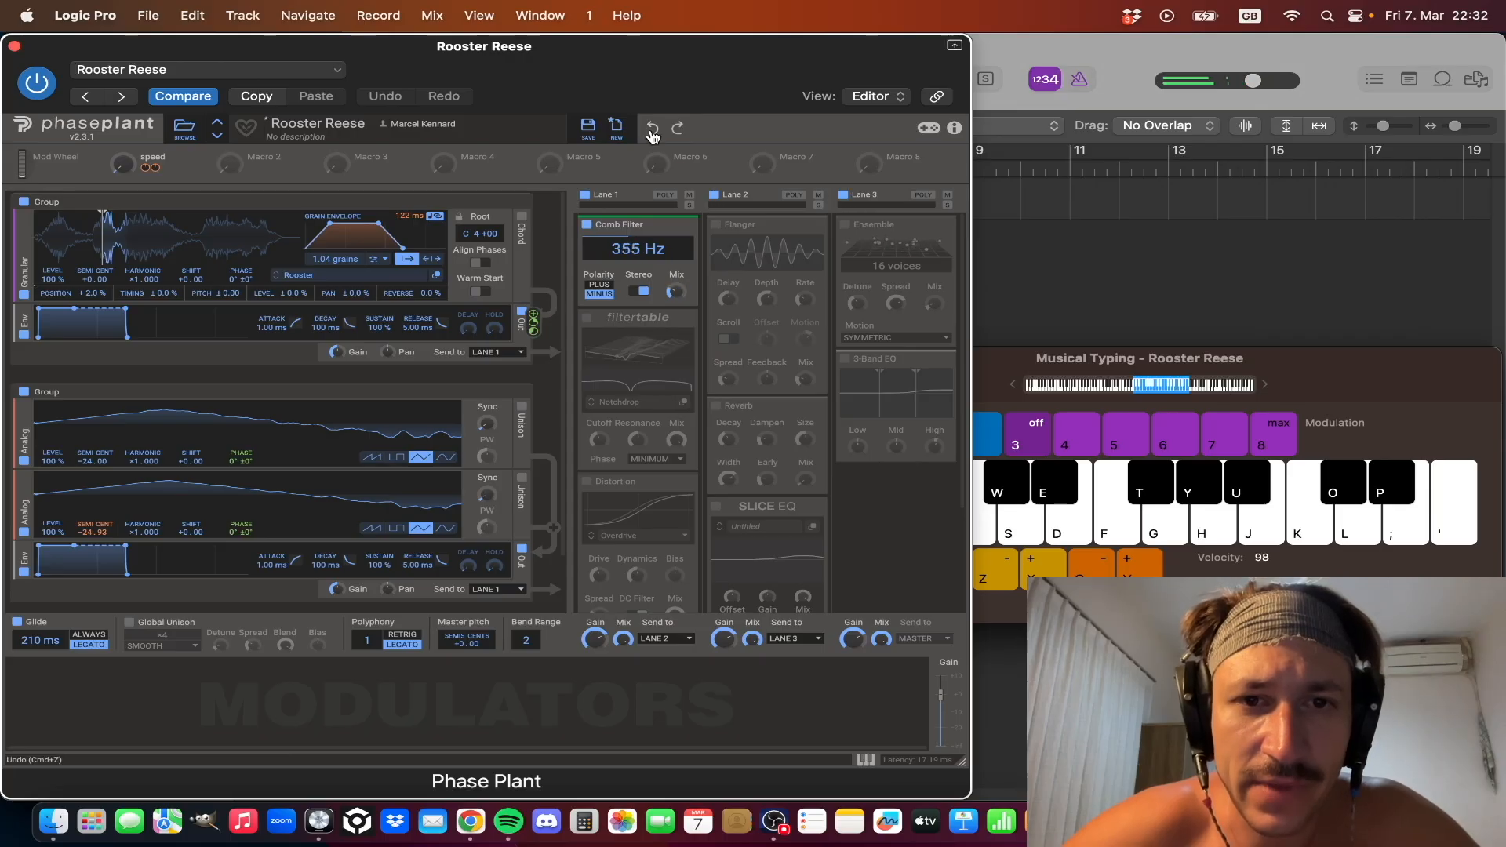
# - Try the Comb Filter's Plus polarity against Minus while playing notes, ending on Minus
pyautogui.click(602, 292)
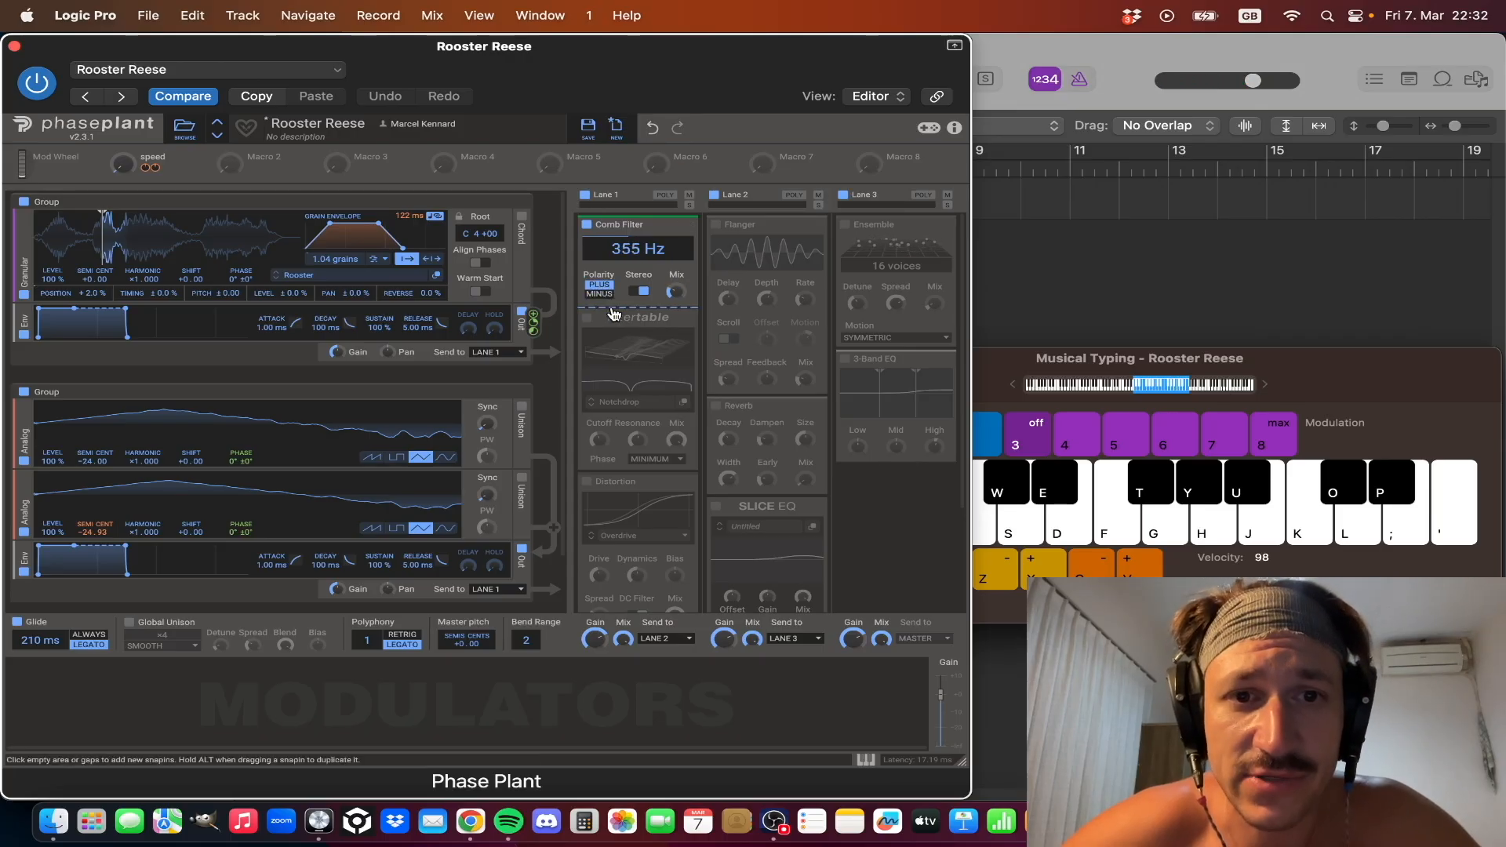
pyautogui.press('s')
pyautogui.click(605, 295)
pyautogui.press('s')
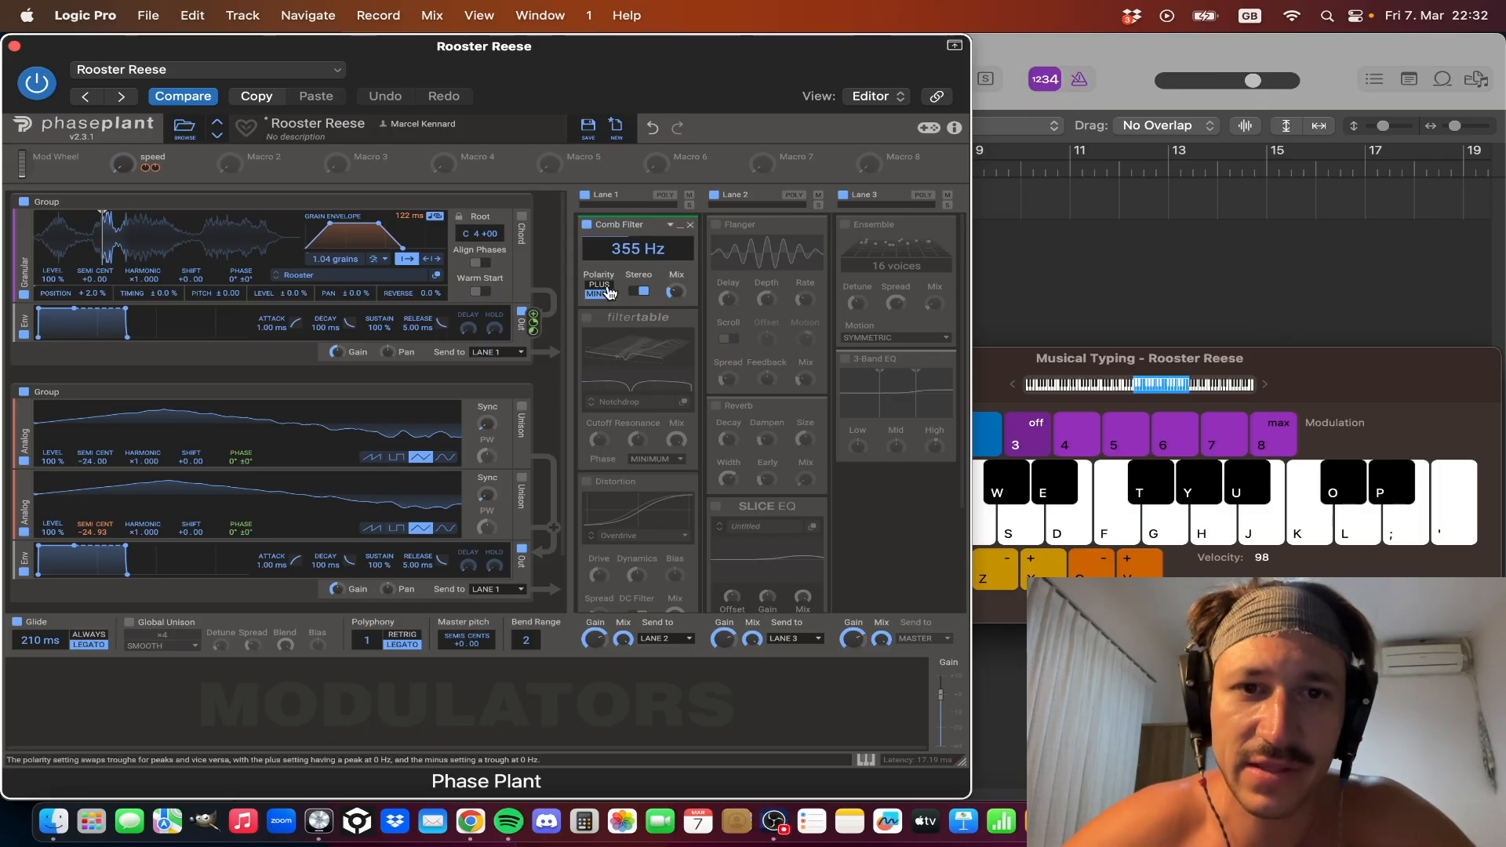
pyautogui.press('a')
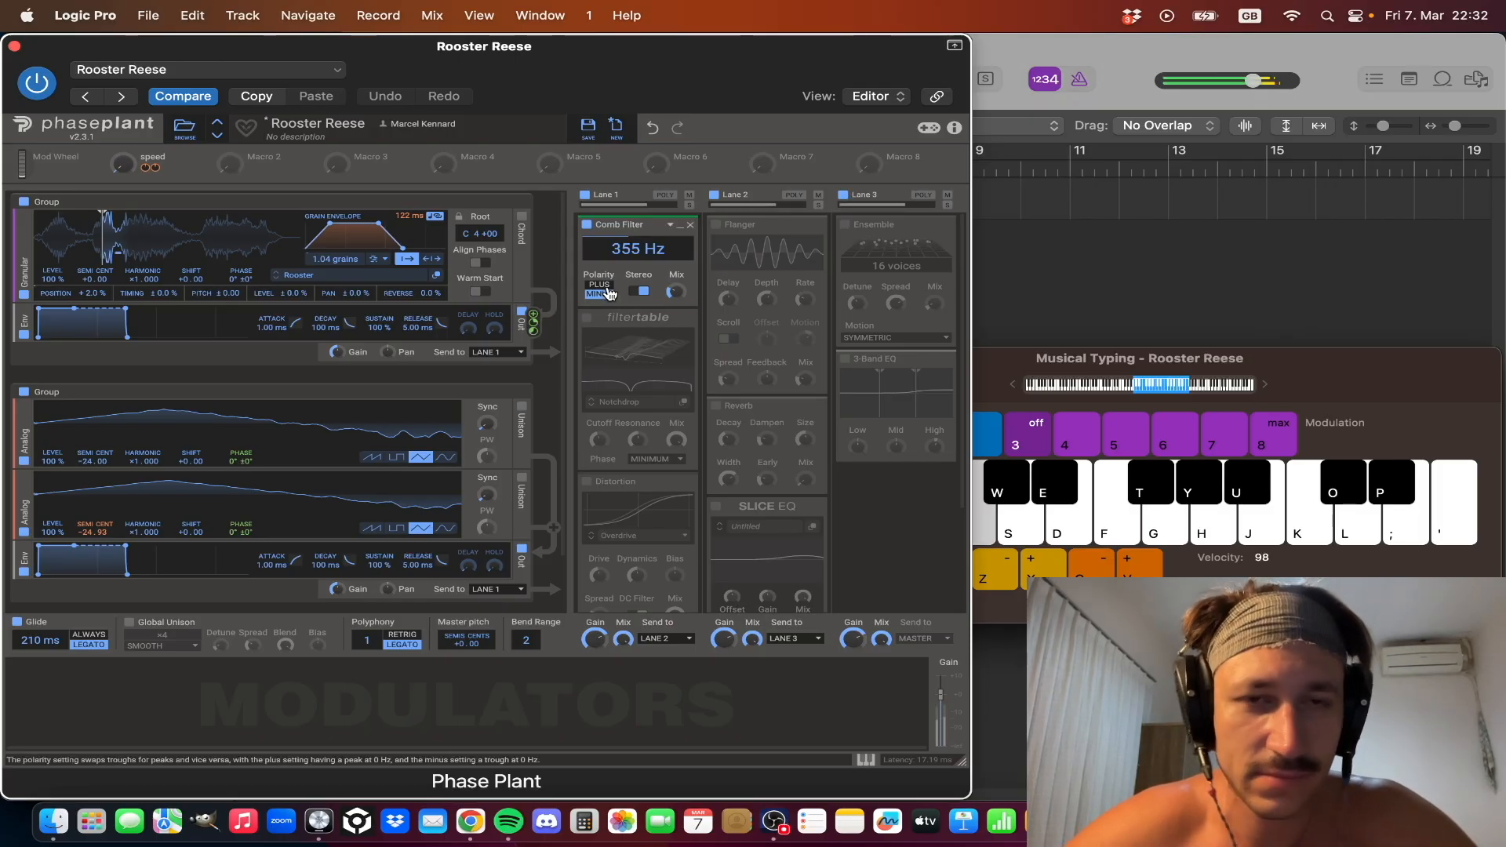
# - Enable the Notchdrop filtertable effect in Lane 1, comparing the played notes with it off and on
pyautogui.click(587, 317)
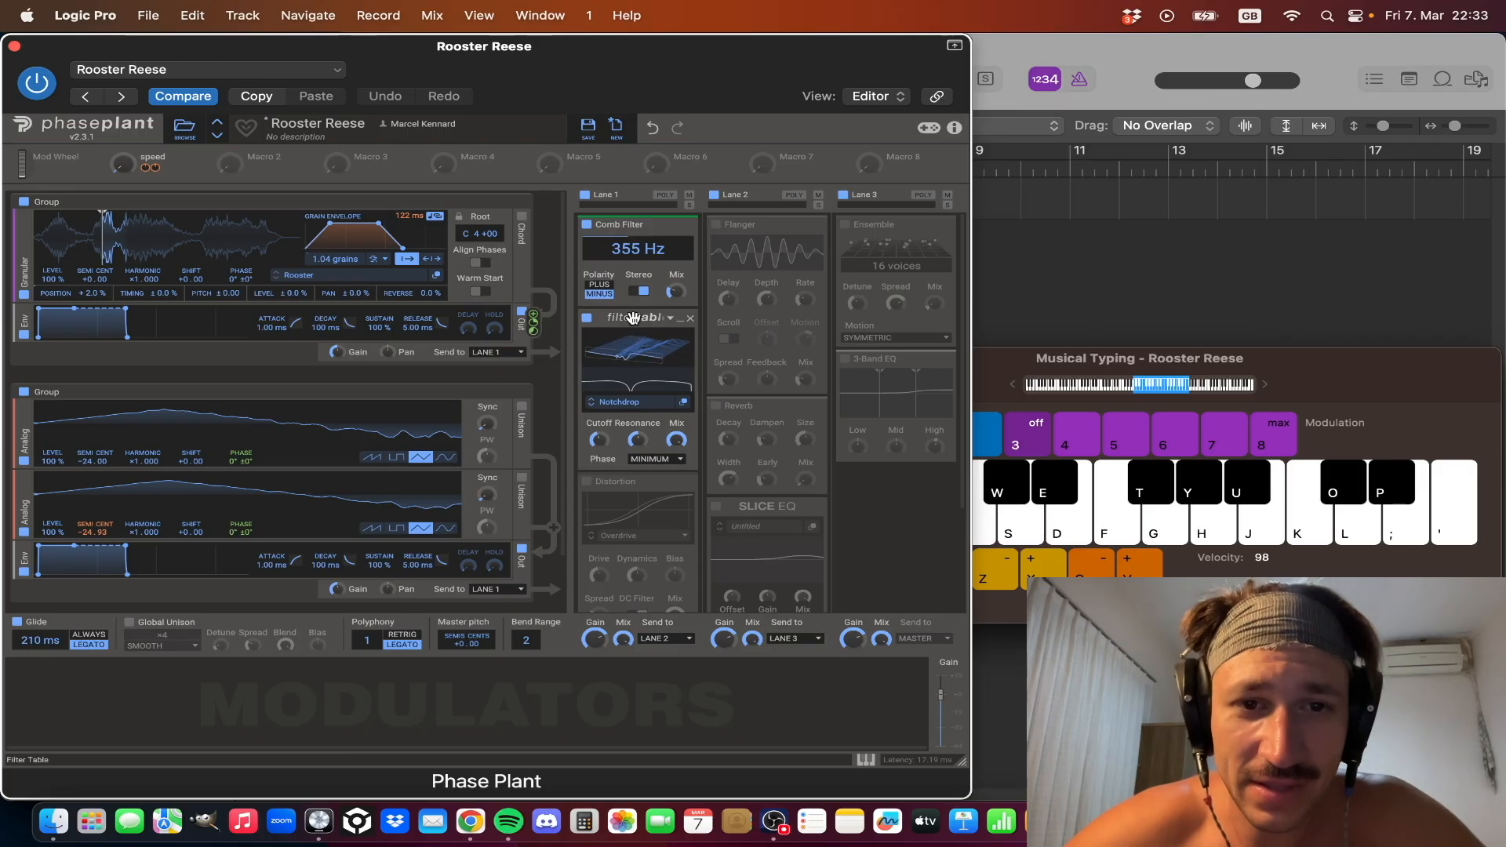
pyautogui.press('s')
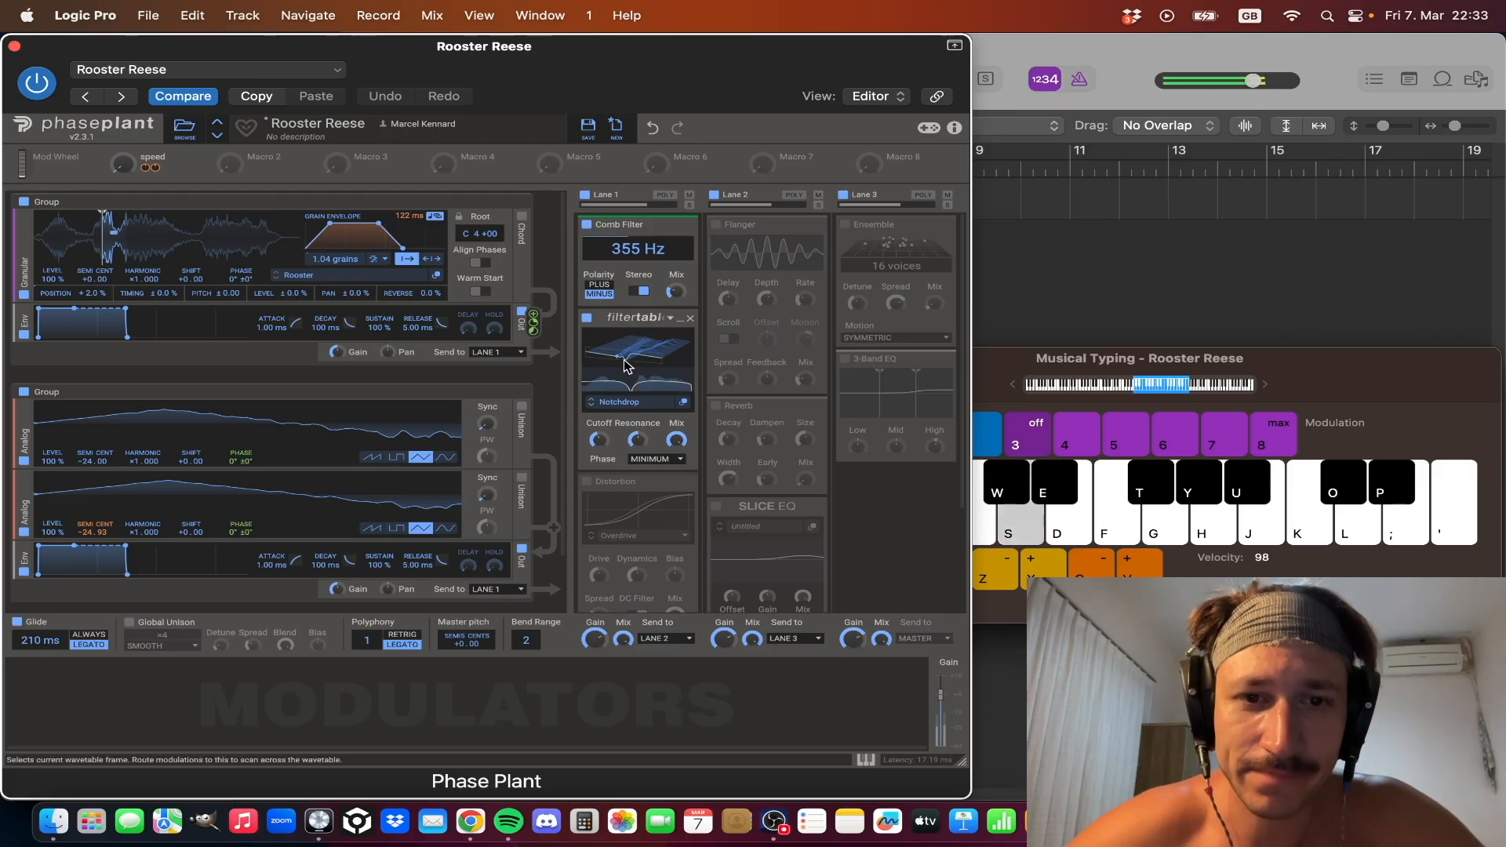
pyautogui.click(586, 318)
pyautogui.press('s')
pyautogui.click(587, 318)
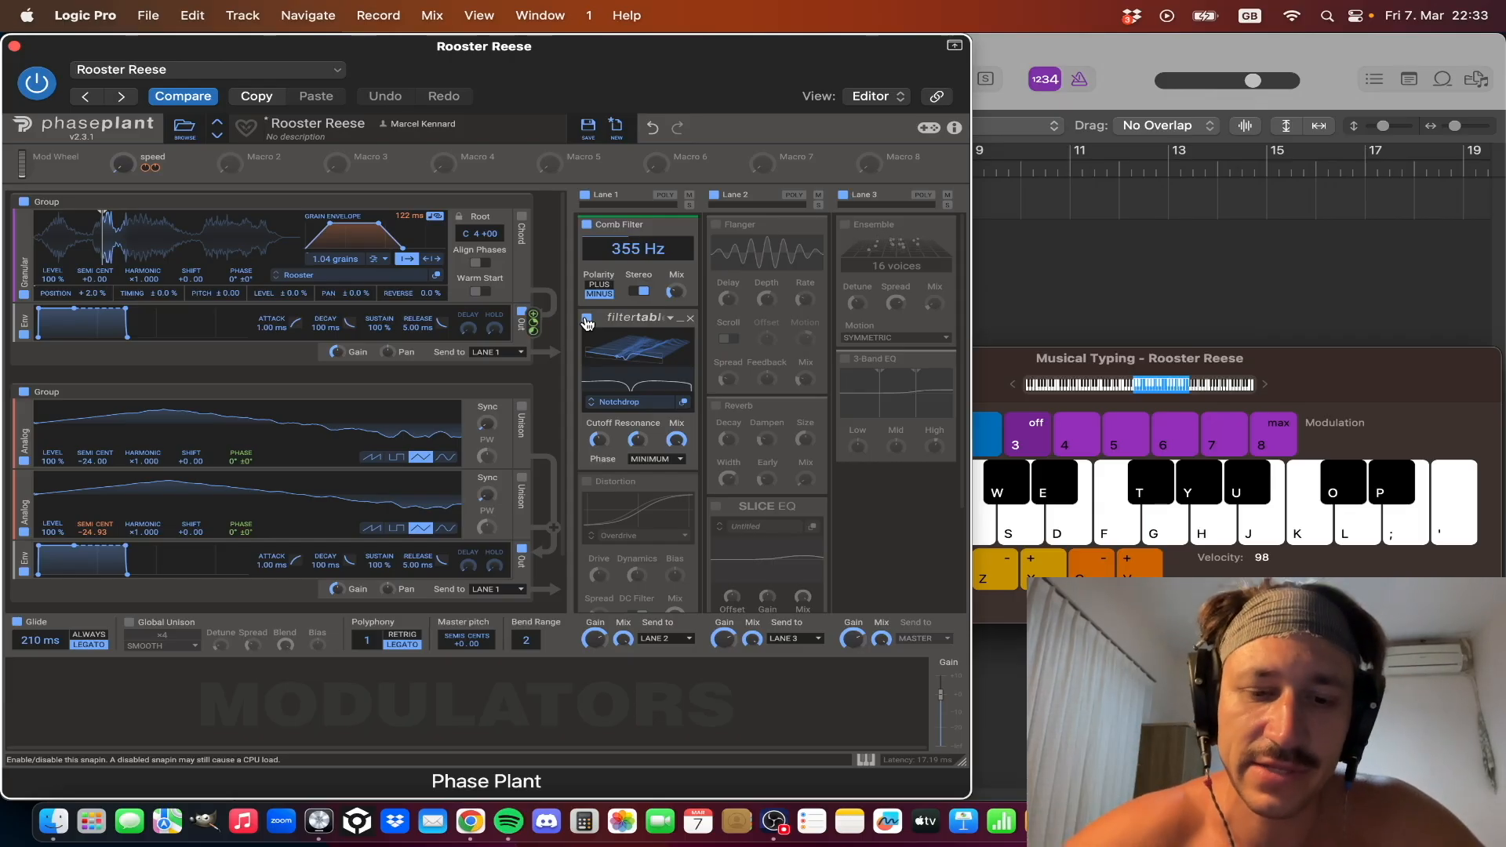
pyautogui.press('s')
pyautogui.press('f')
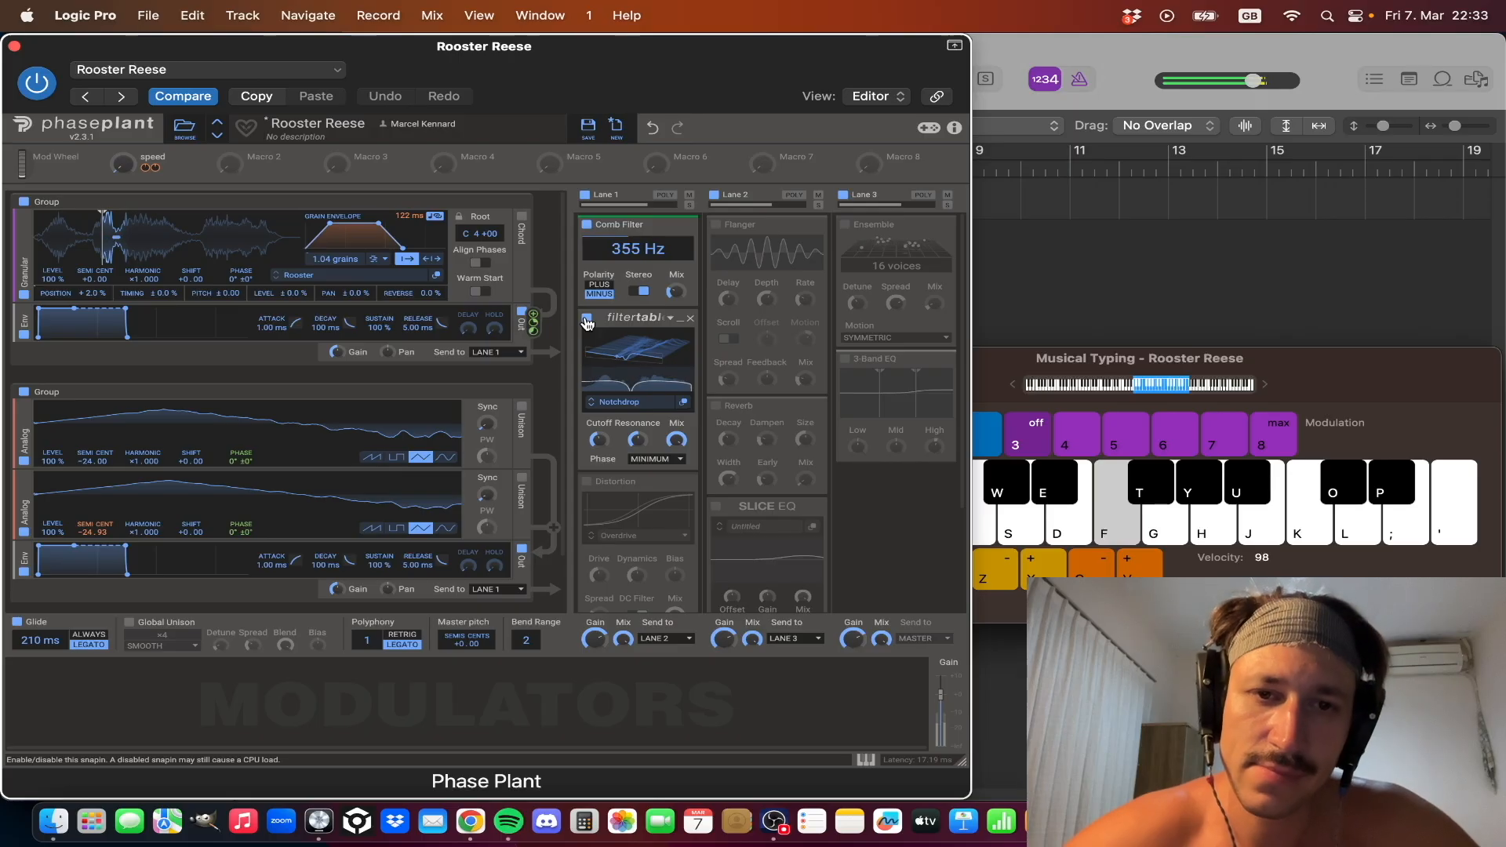
# - Play notes to hear the sound with the Comb Filter and Notchdrop filtertable active in Lane 1
pyautogui.press('s')
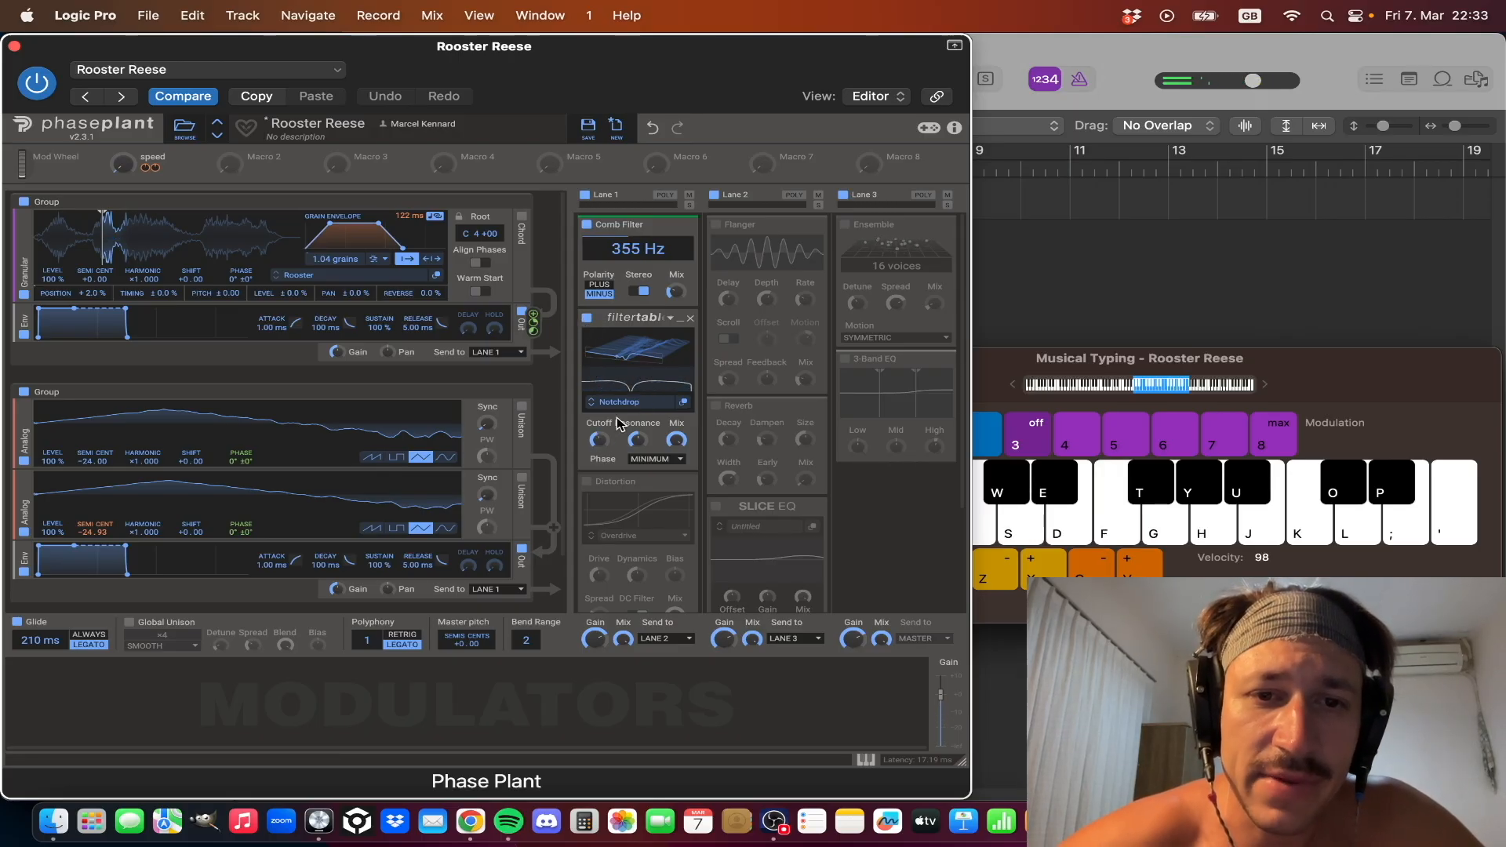
pyautogui.press('s')
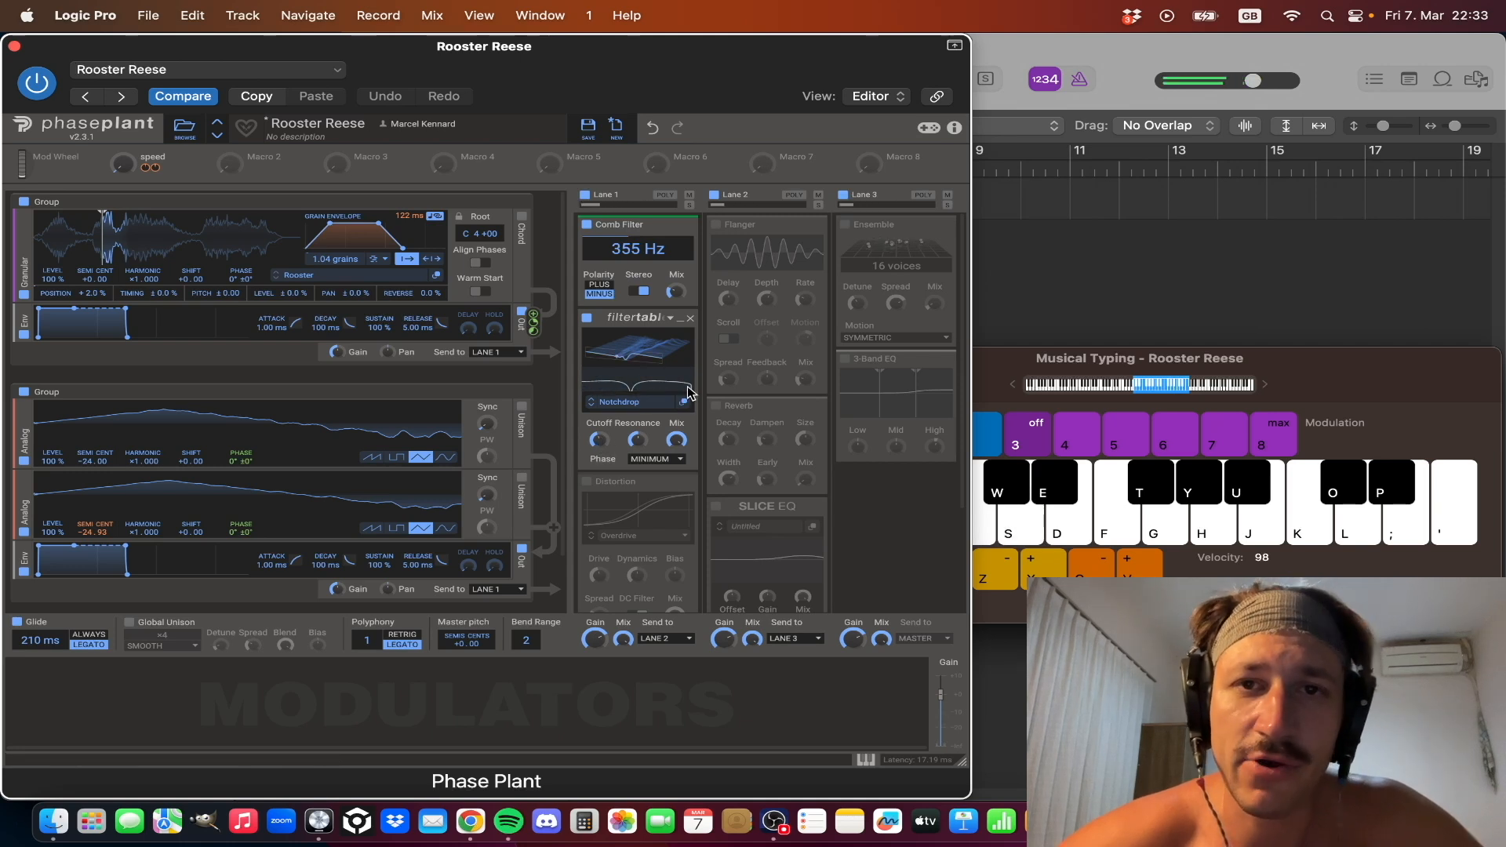
pyautogui.press('s')
pyautogui.press('k')
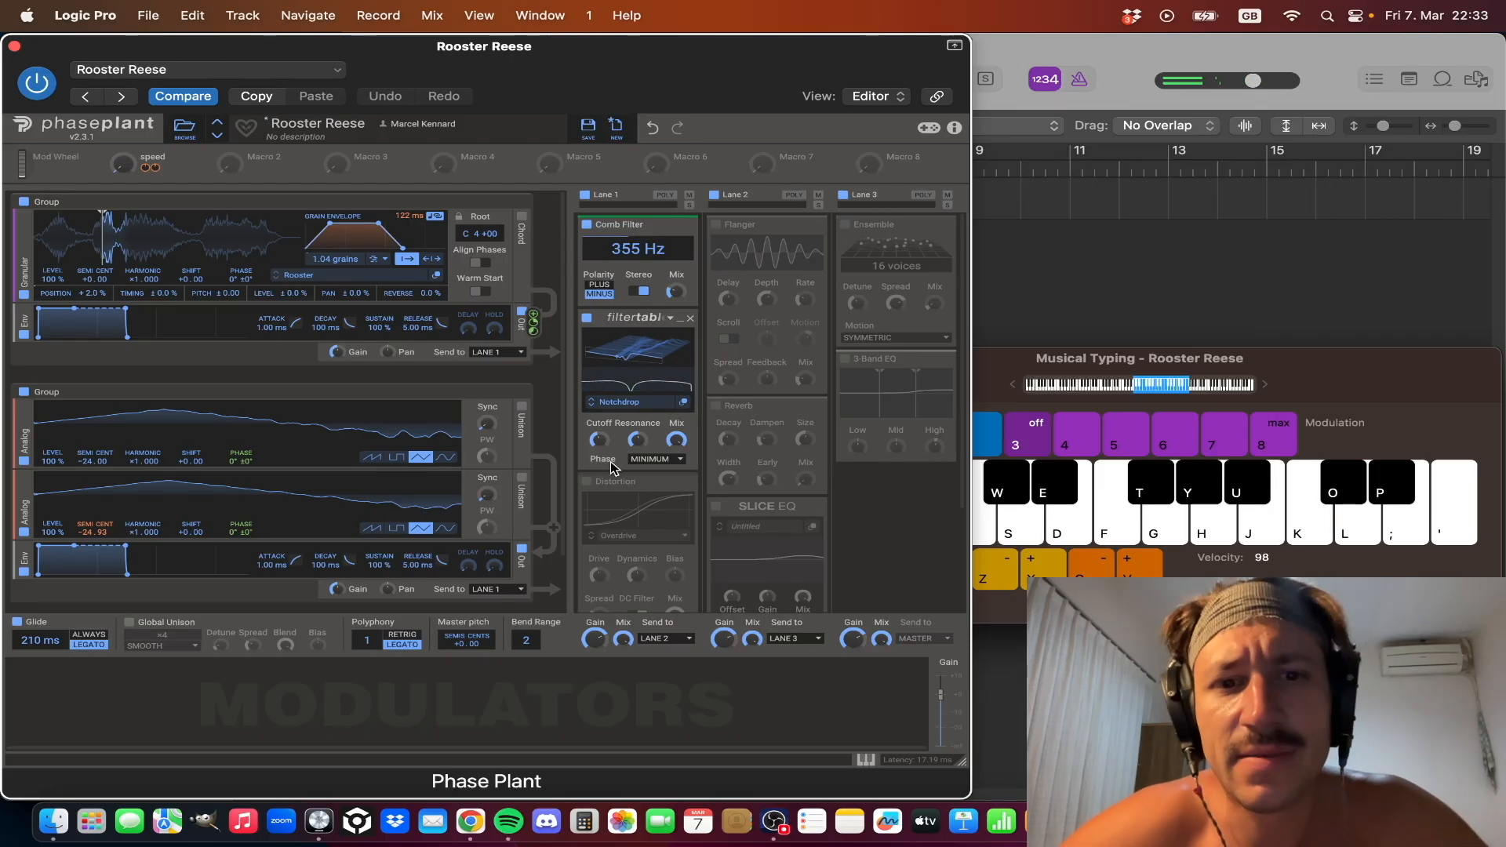
# - Enable the Overdrive Distortion effect in Lane 1 and play notes to hear what it adds
pyautogui.click(587, 481)
pyautogui.scroll(-1, 622, 486)
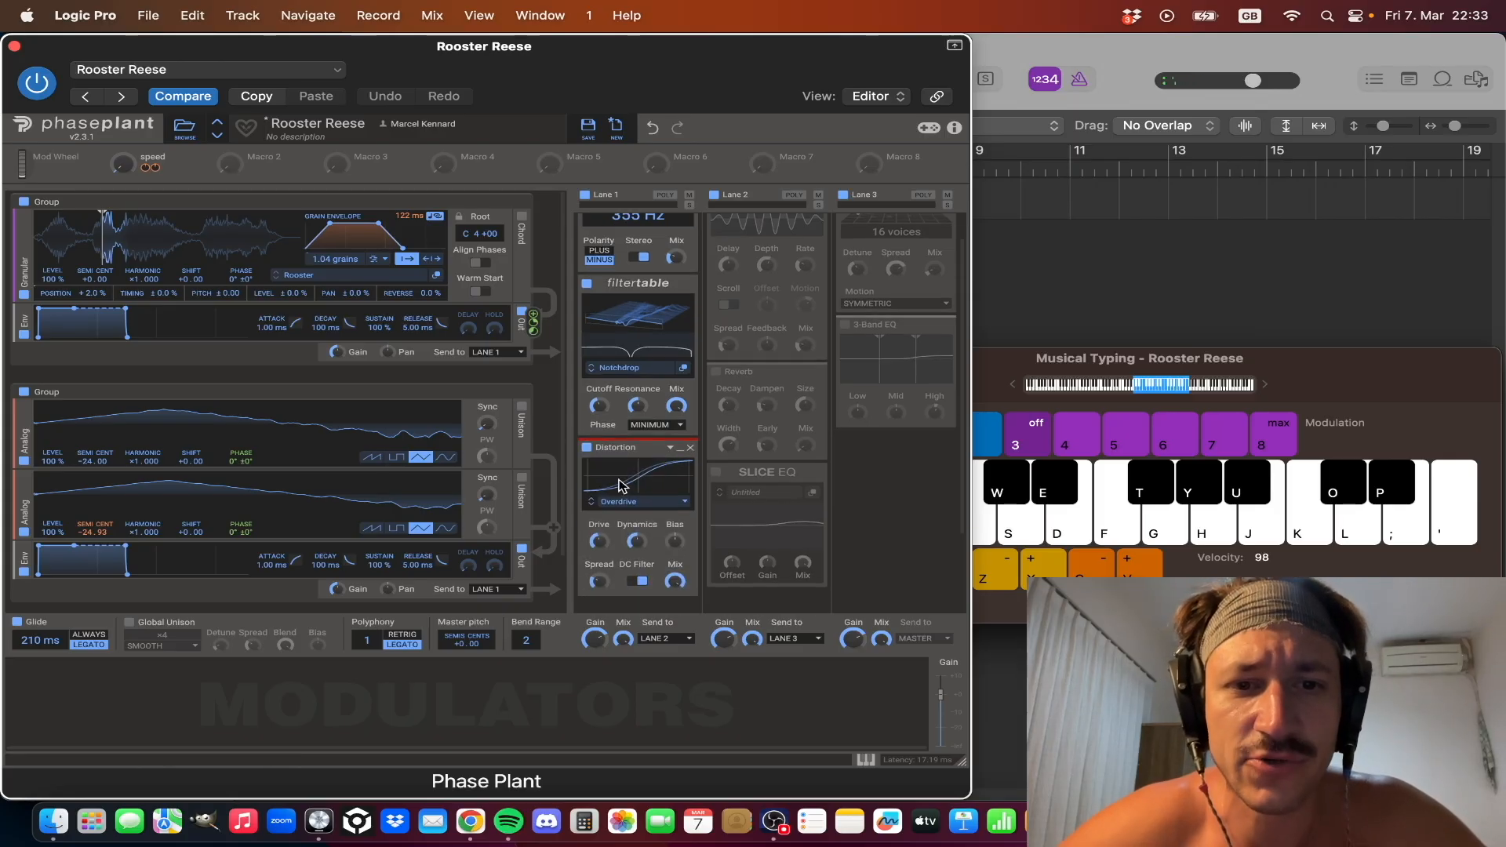
pyautogui.press('s')
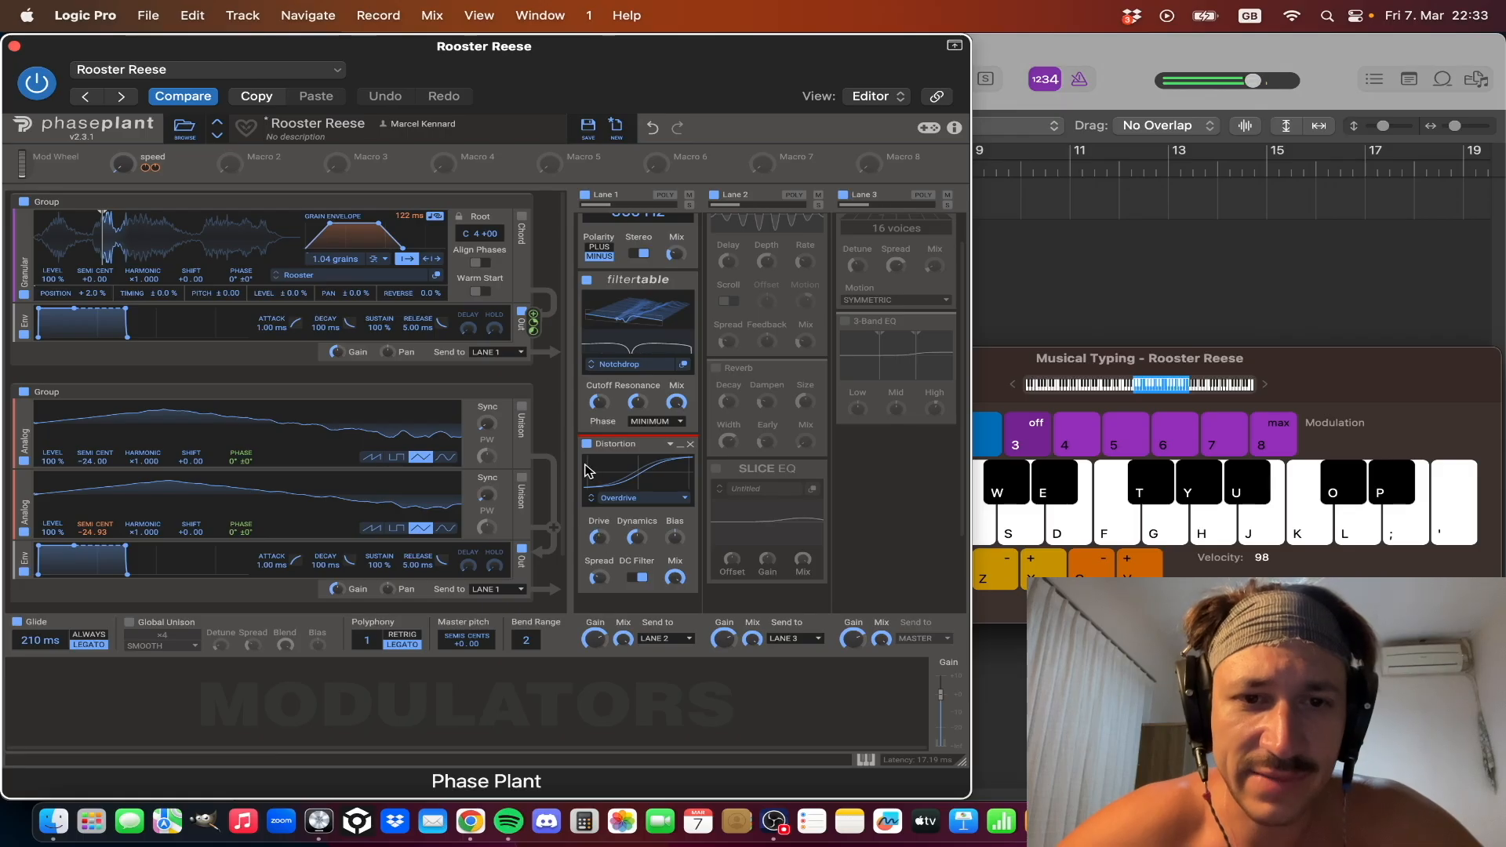
pyautogui.press('a')
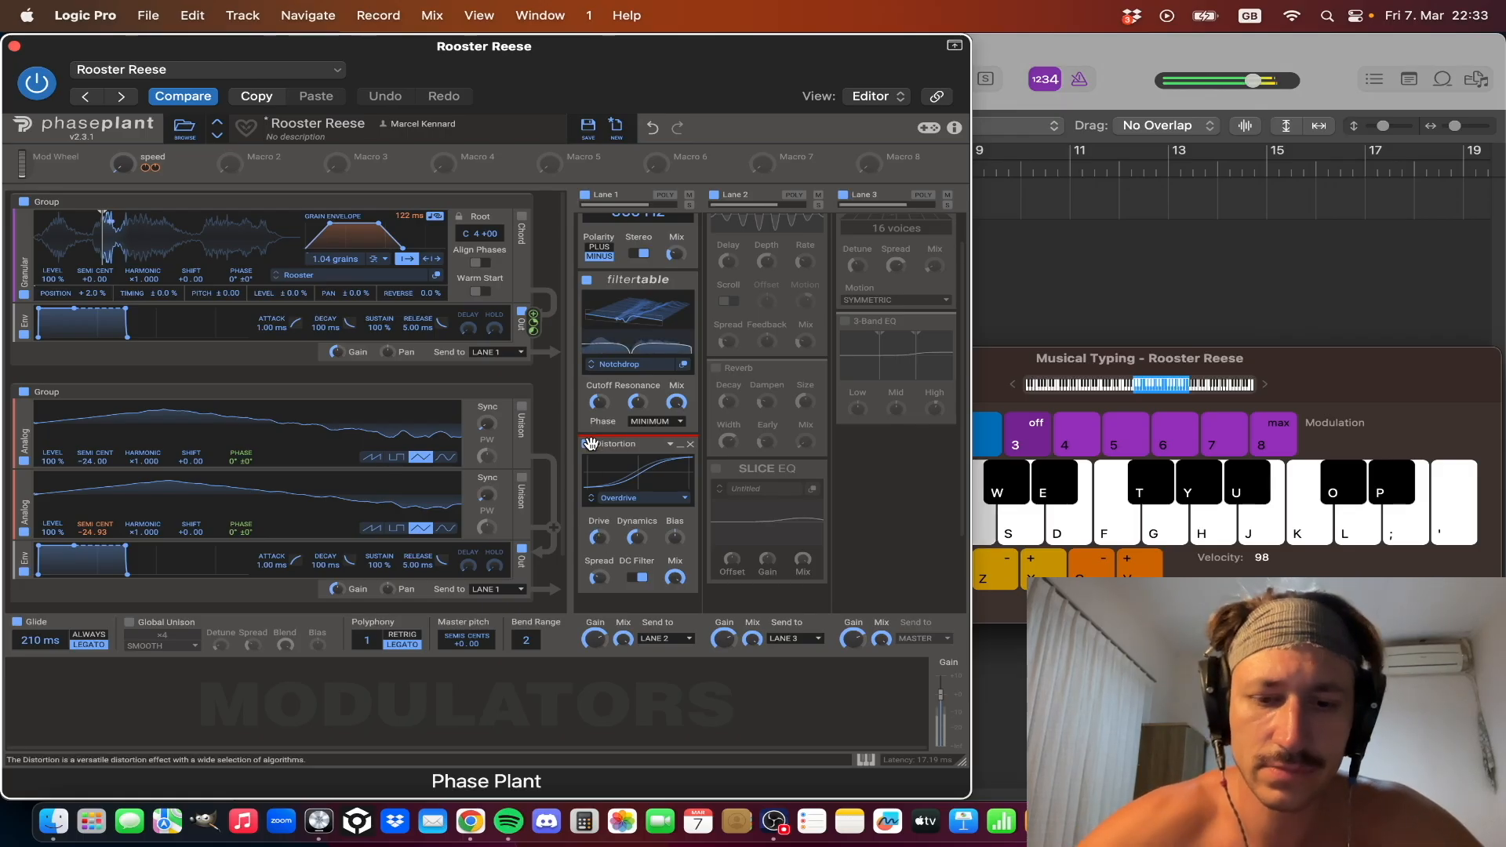
pyautogui.press('h')
pyautogui.press('g')
pyautogui.press('s')
pyautogui.press('a')
# - Compare the played notes with the Lane 1 Distortion off and on, leaving it enabled
pyautogui.click(587, 445)
pyautogui.press('a')
pyautogui.press('k')
pyautogui.press('s')
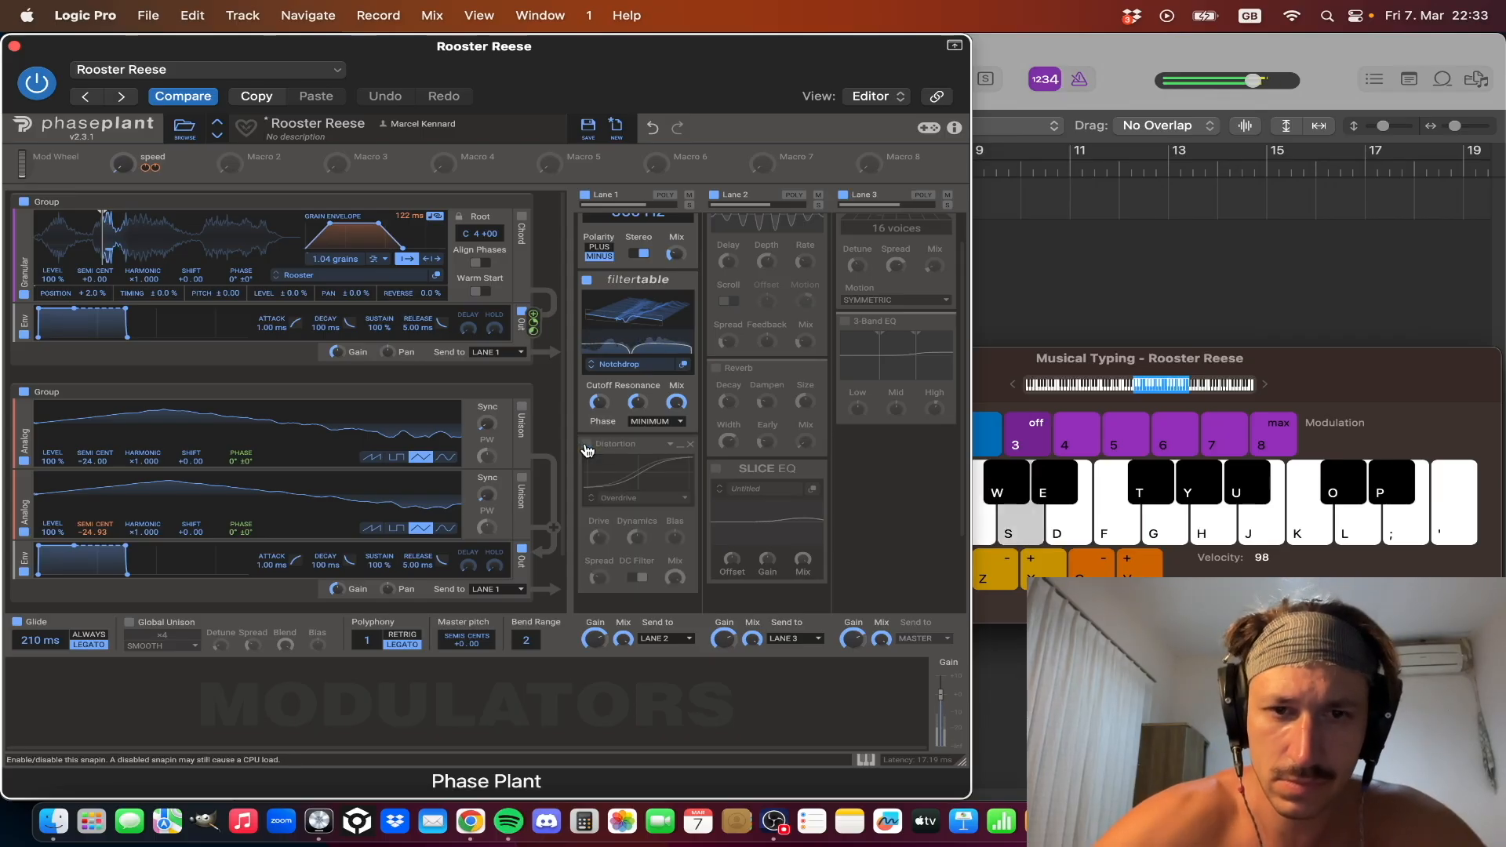
pyautogui.click(587, 445)
pyautogui.press('a')
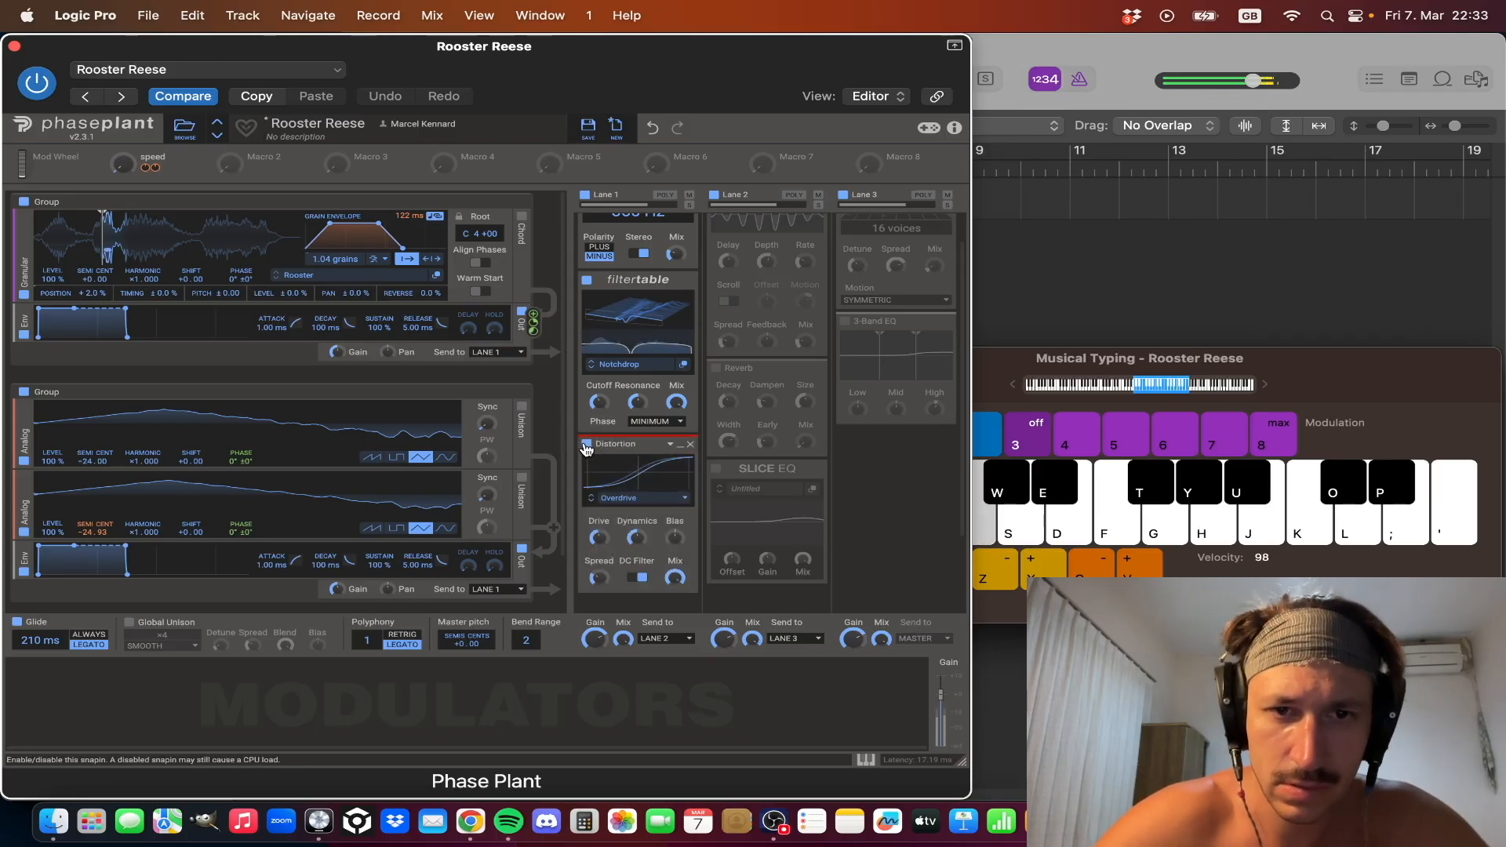
# - Compare the distorted sound with the Notchdrop filtertable bypassed and active while playing notes, leaving it enabled
pyautogui.click(587, 280)
pyautogui.press('s')
pyautogui.press('a')
pyautogui.press('k')
pyautogui.press('s')
pyautogui.click(587, 281)
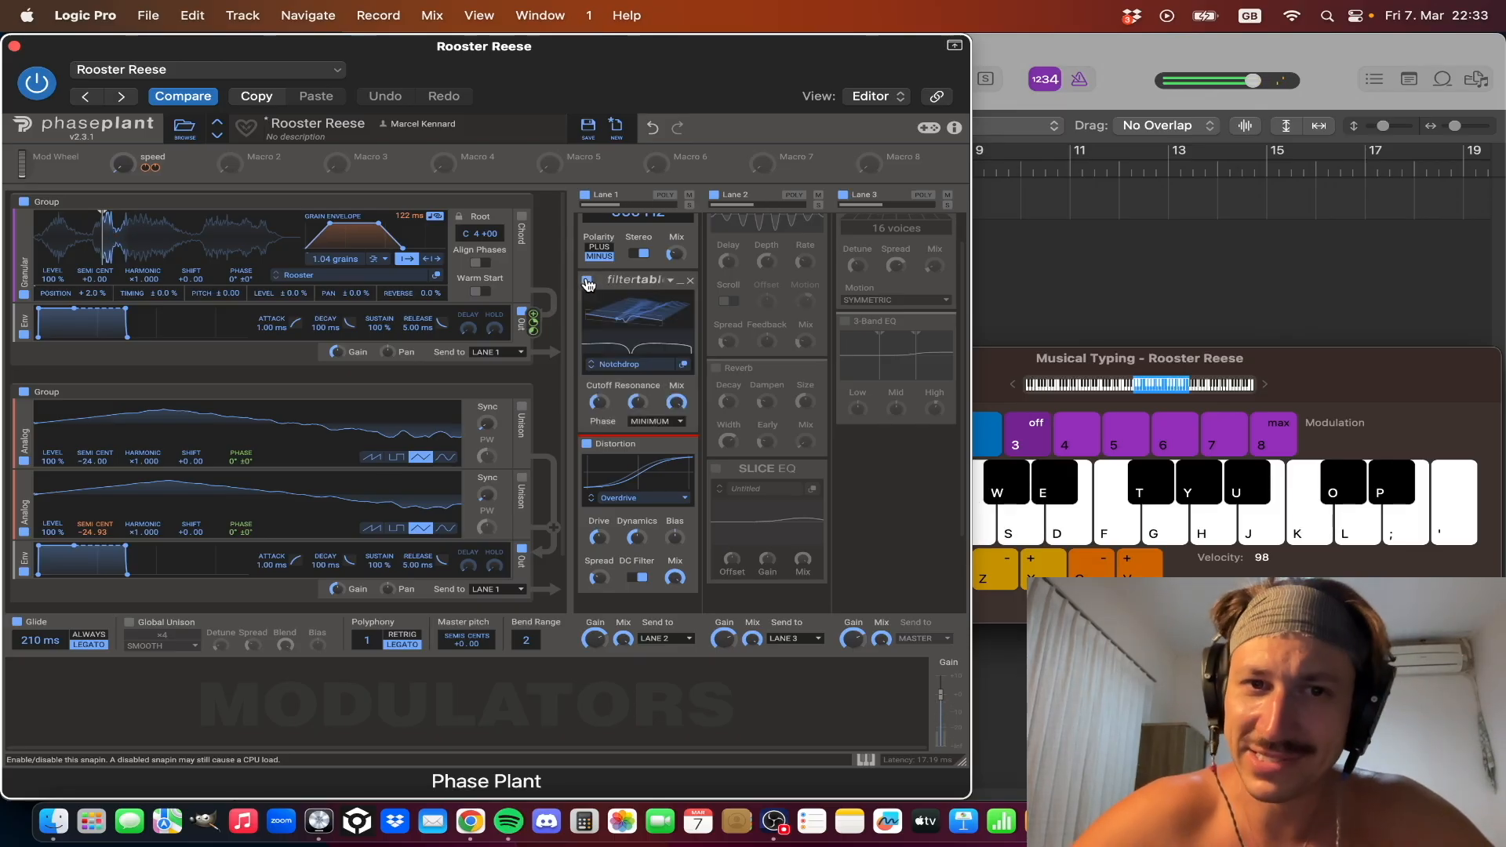
pyautogui.press('a')
pyautogui.press('l')
pyautogui.press('k')
pyautogui.press('s')
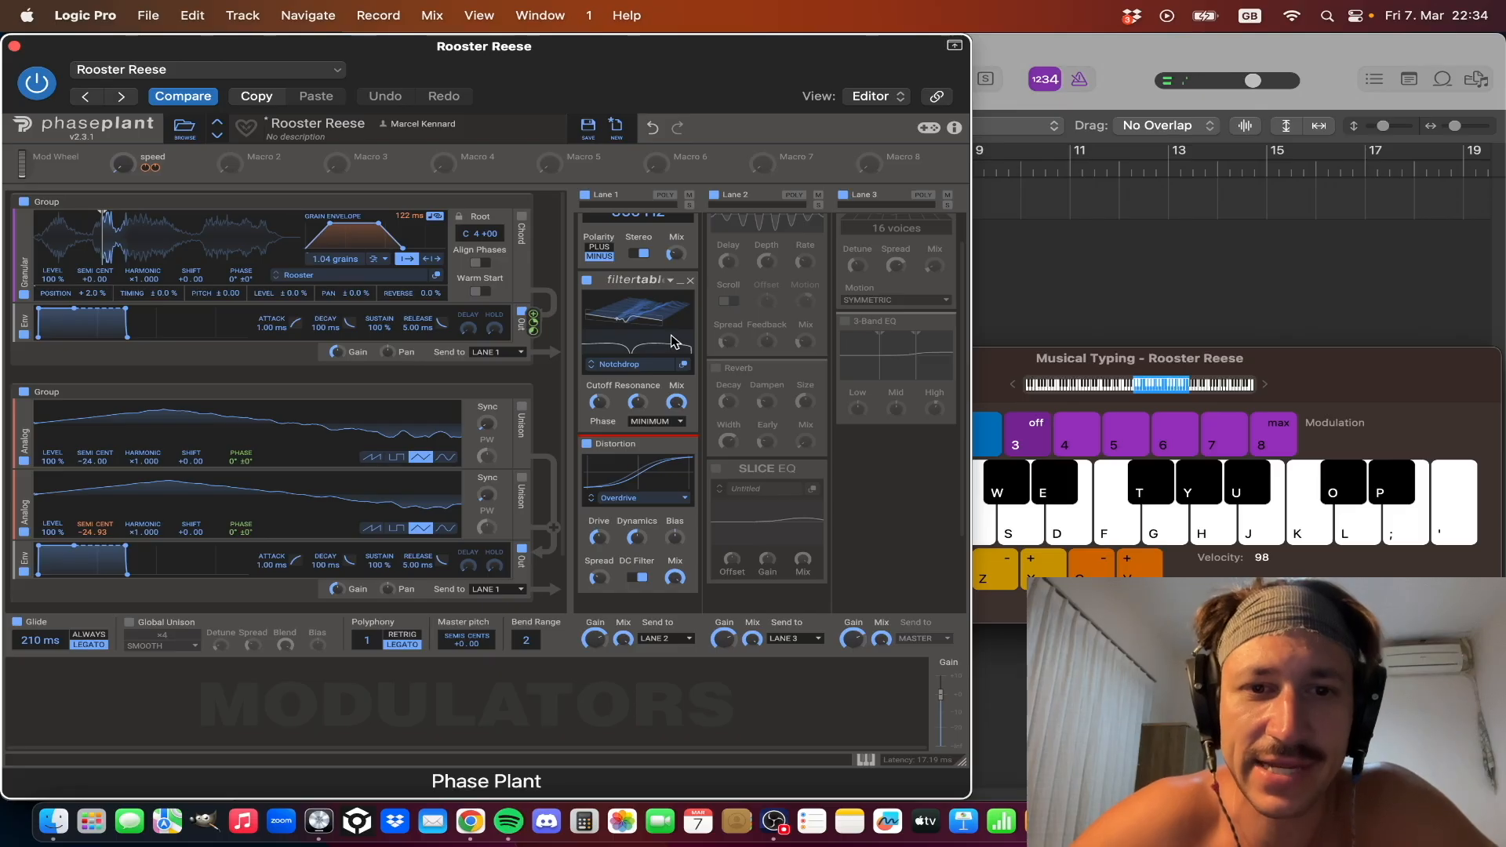
# - Enable the Flanger in Lane 2 and play a note to hear its effect
pyautogui.scroll(1, 672, 342)
pyautogui.scroll(3, 672, 343)
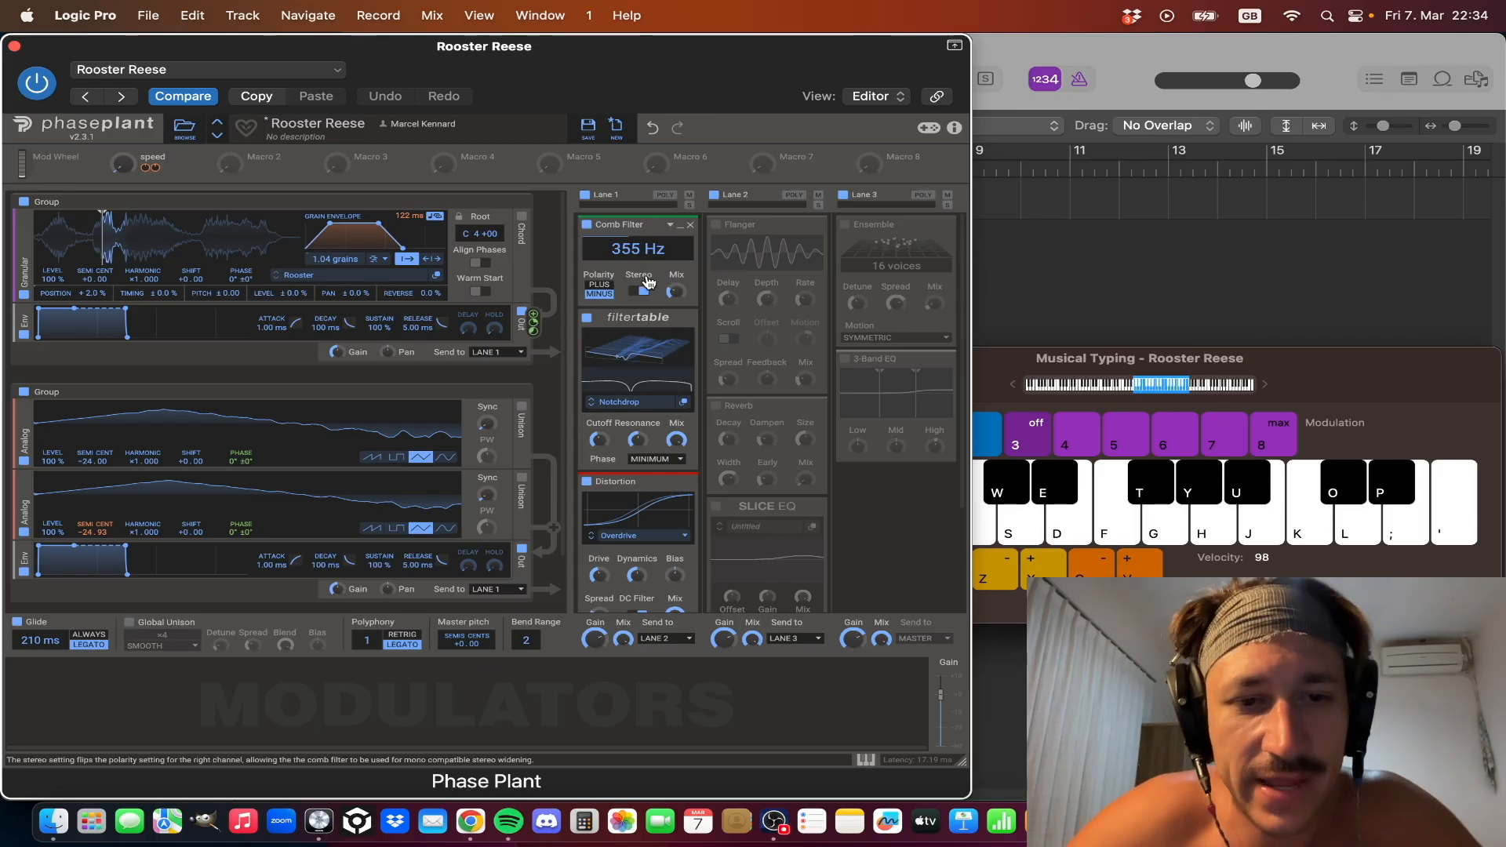
pyautogui.click(715, 224)
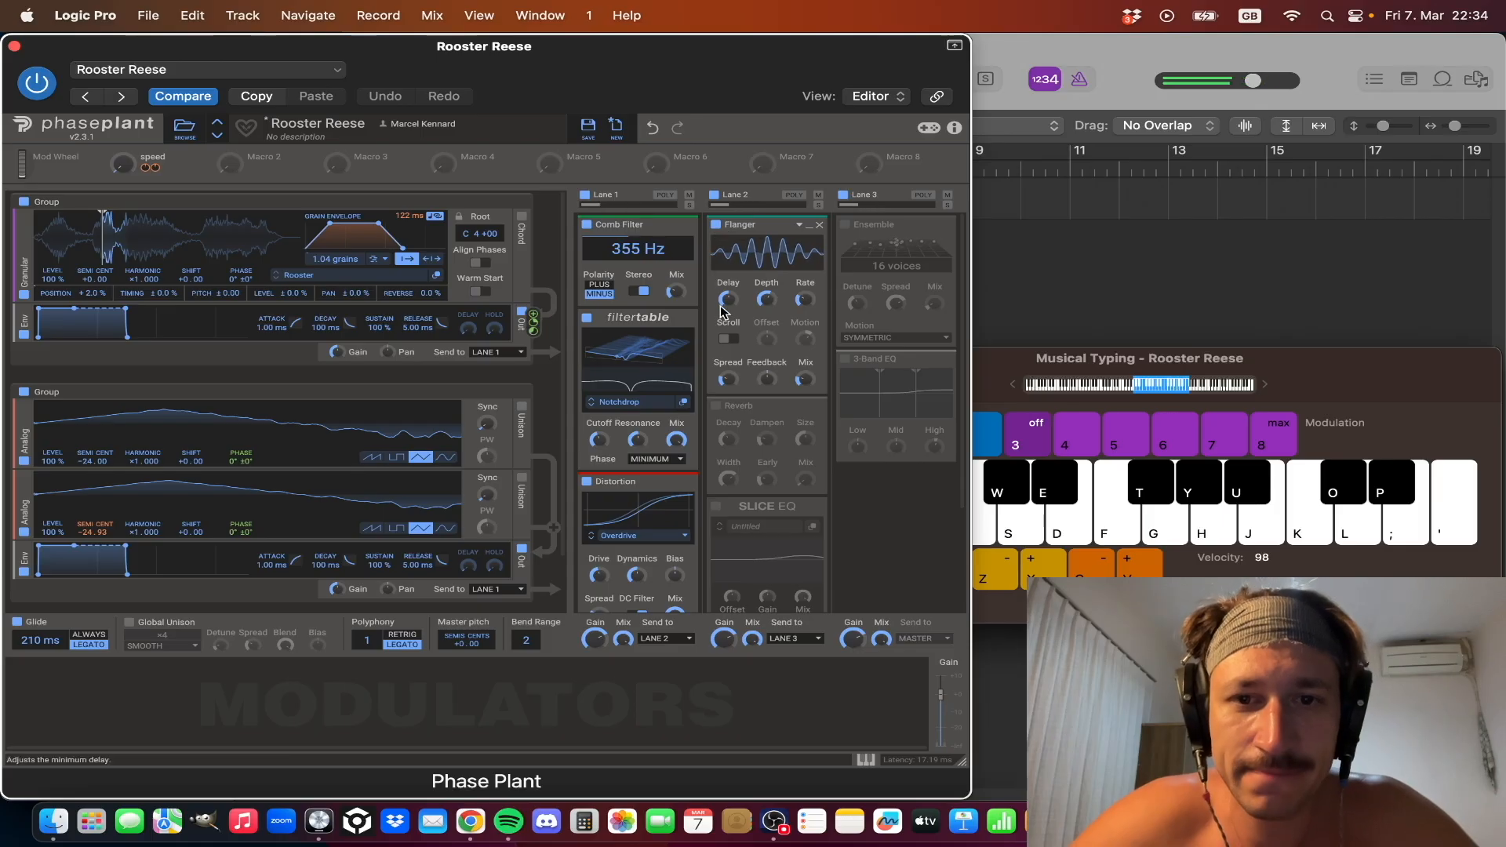
pyautogui.press('s')
# - Try a higher Mix on the Flanger while playing a note, and undo the change
pyautogui.moveTo(809, 379); pyautogui.dragTo(810, 360)
pyautogui.press('s')
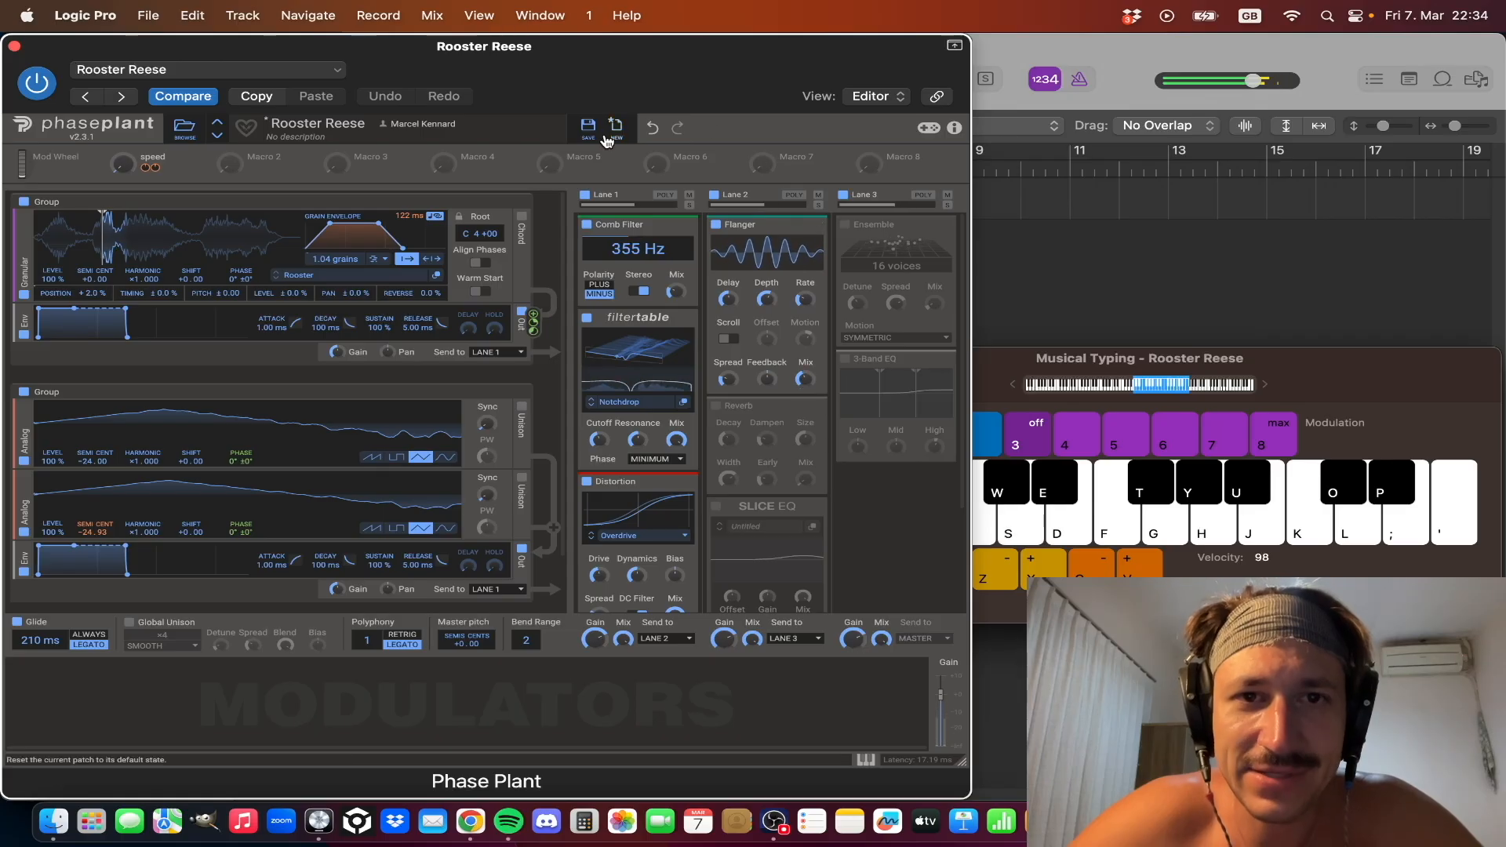
pyautogui.click(652, 132)
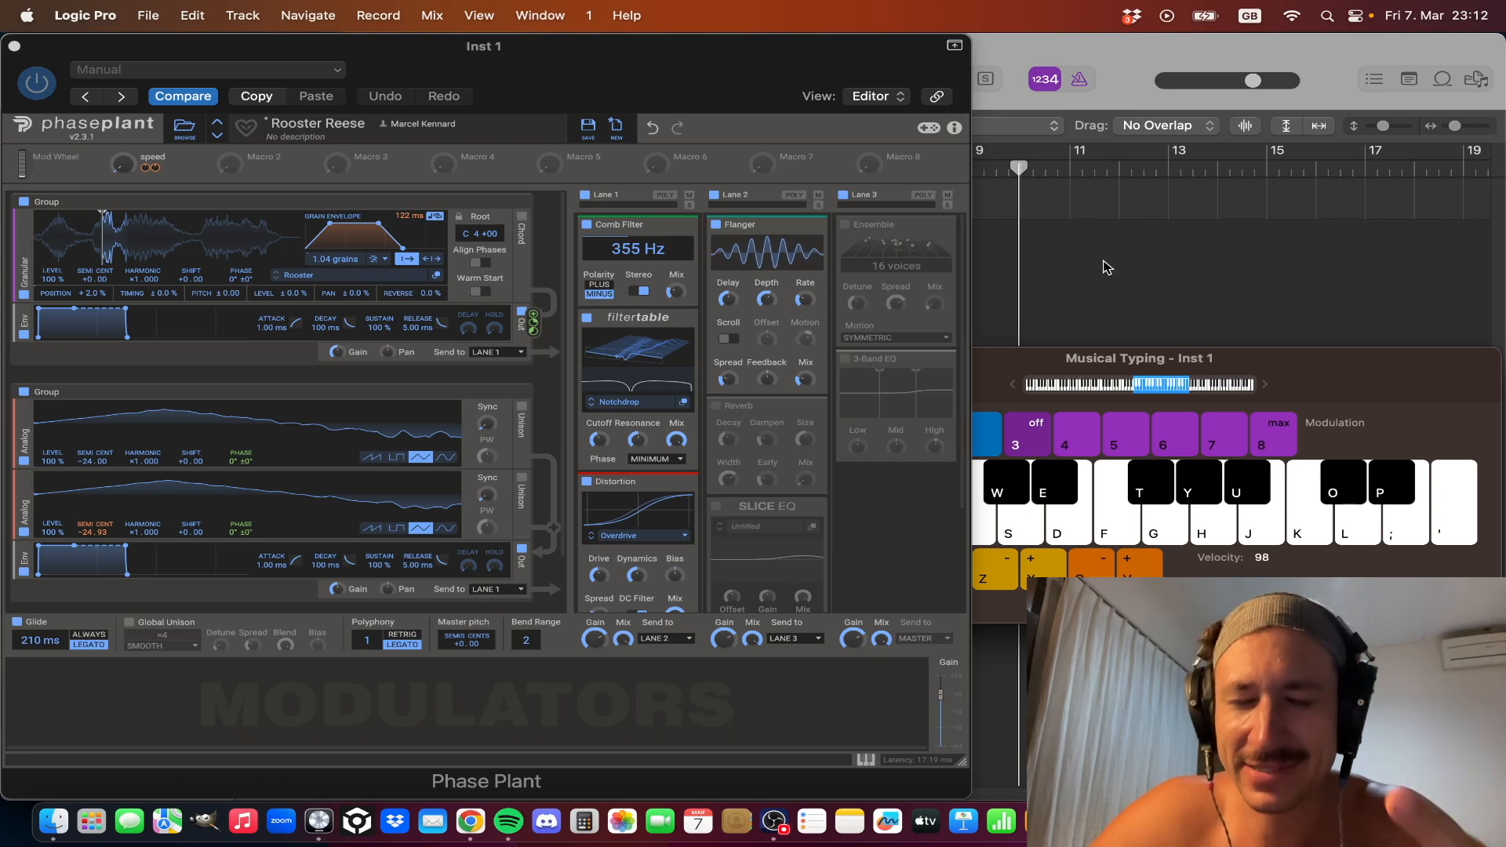
# - Enable the Reverb and Slice EQ effects in Lane 2
pyautogui.click(715, 407)
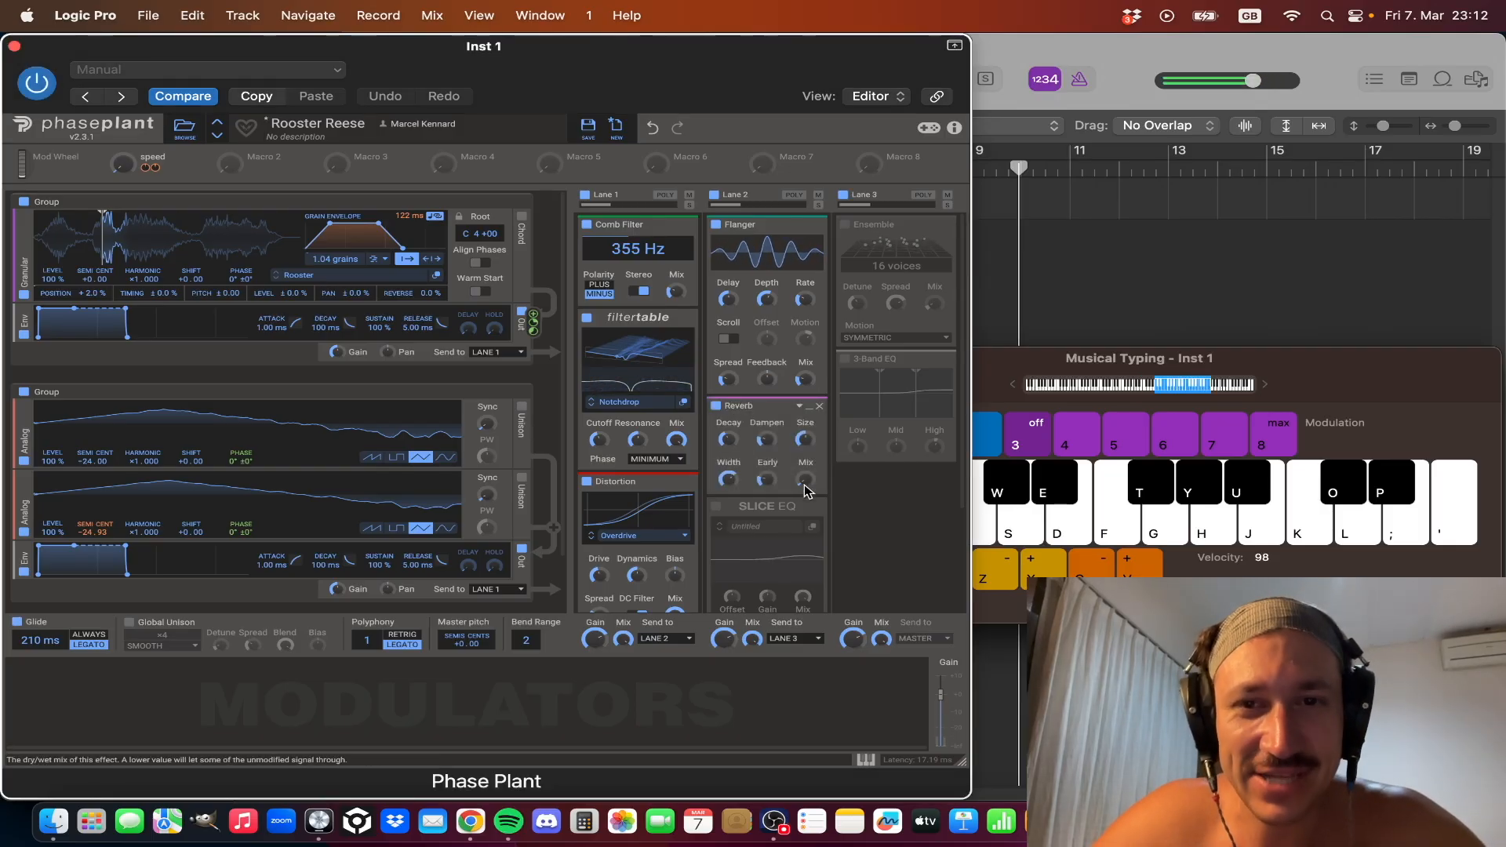
pyautogui.click(715, 505)
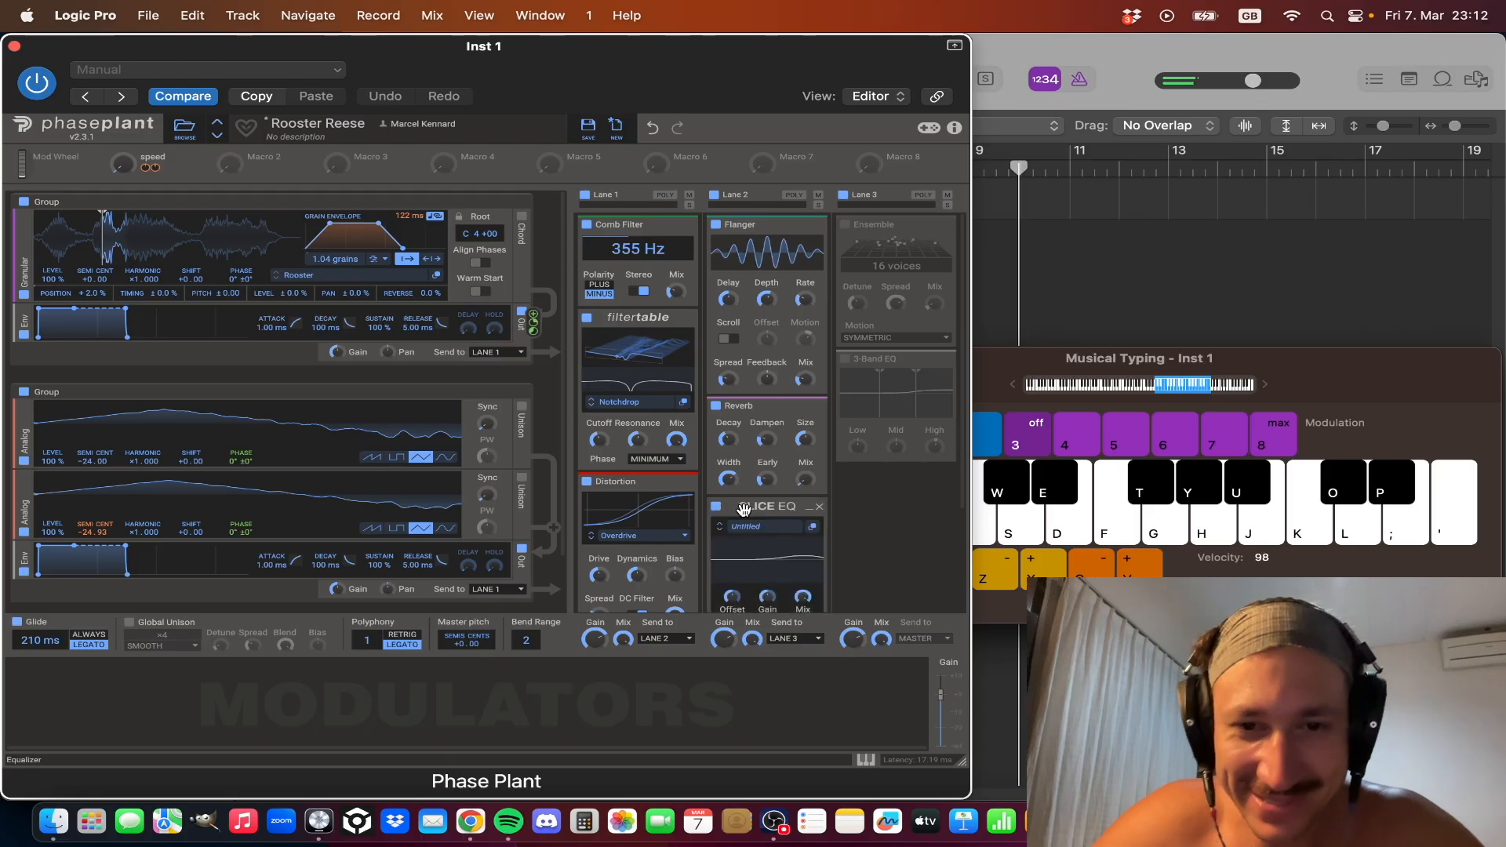
# - Open the Slice EQ editor, examine its curve and spectrum while playing notes, and close it
pyautogui.scroll(-3, 766, 502)
pyautogui.click(812, 399)
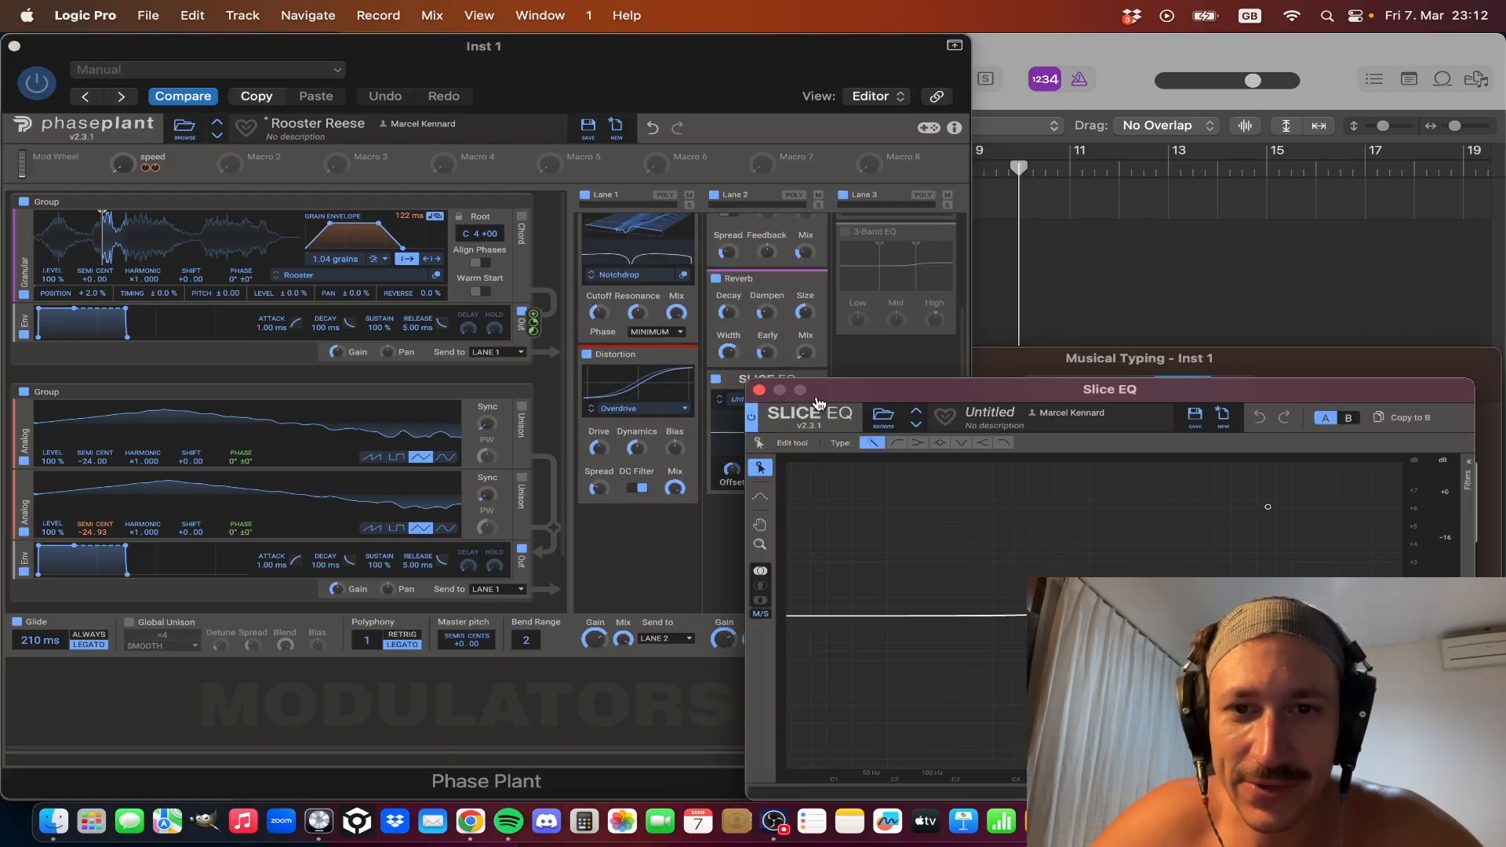
pyautogui.moveTo(847, 395); pyautogui.dragTo(251, 192)
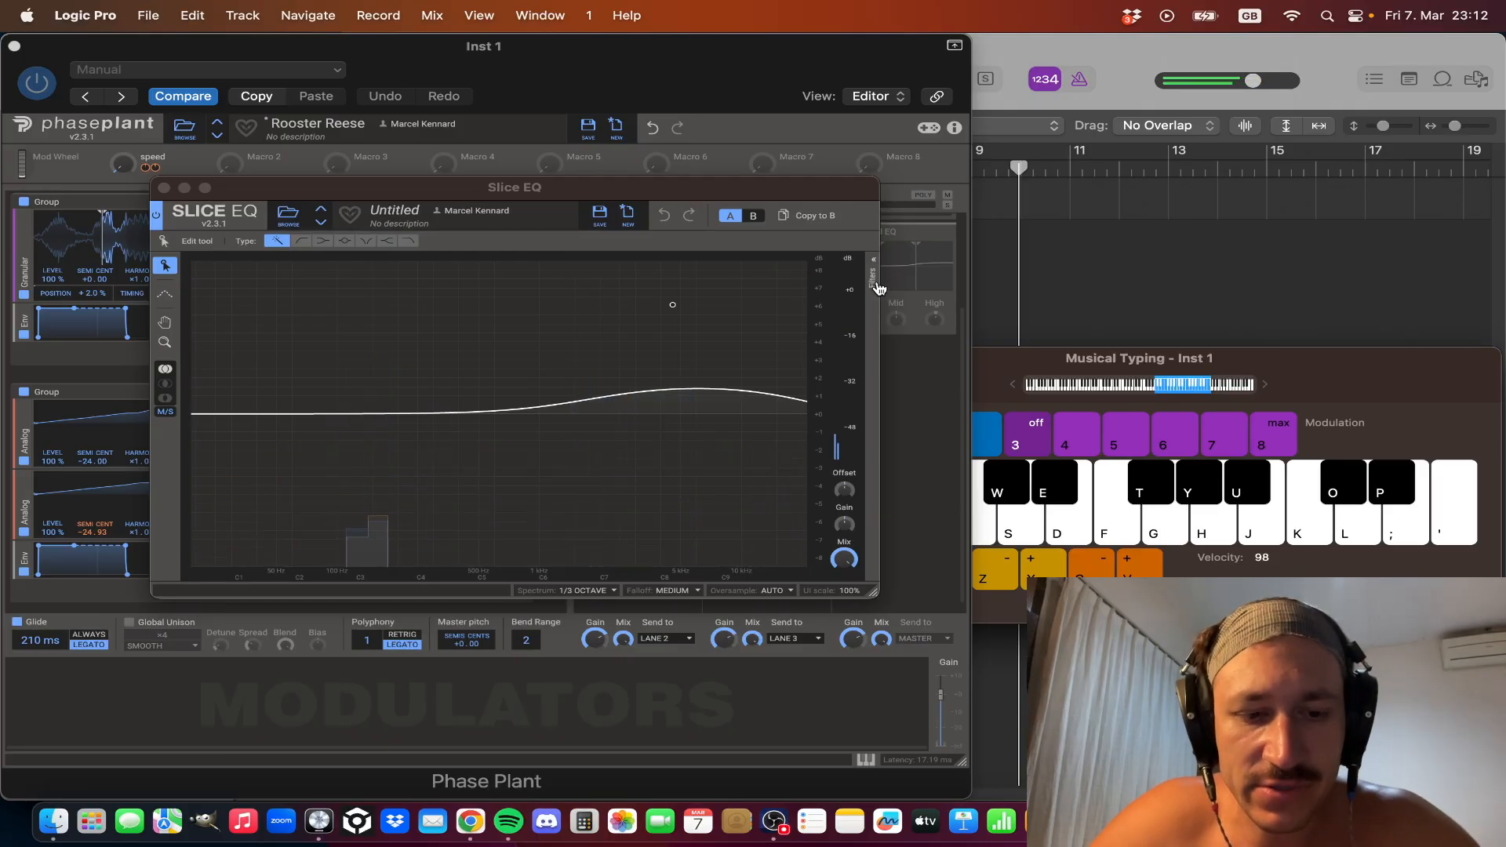
pyautogui.press('z')
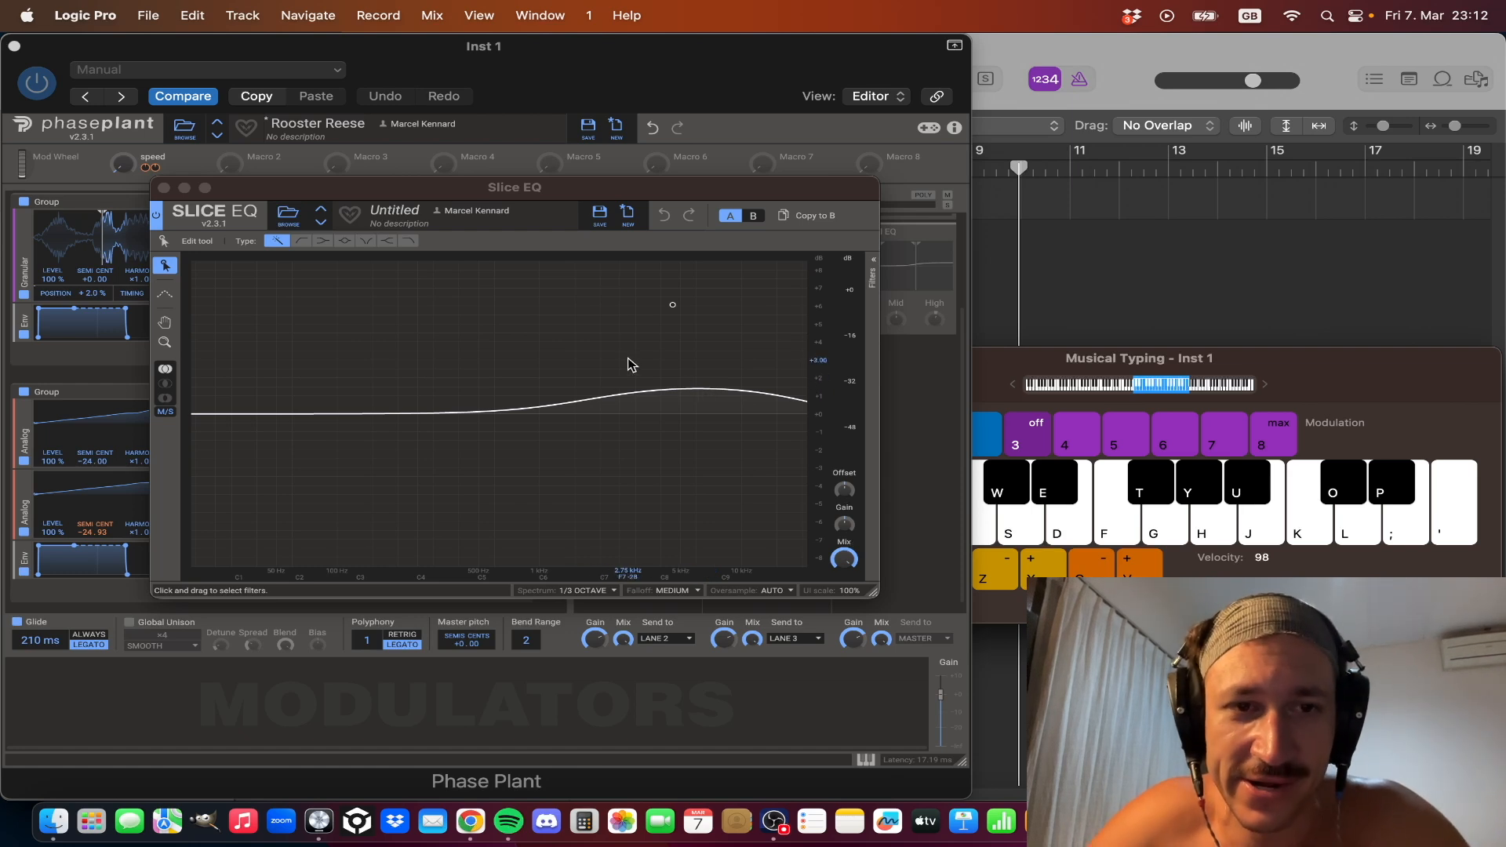
pyautogui.press('s')
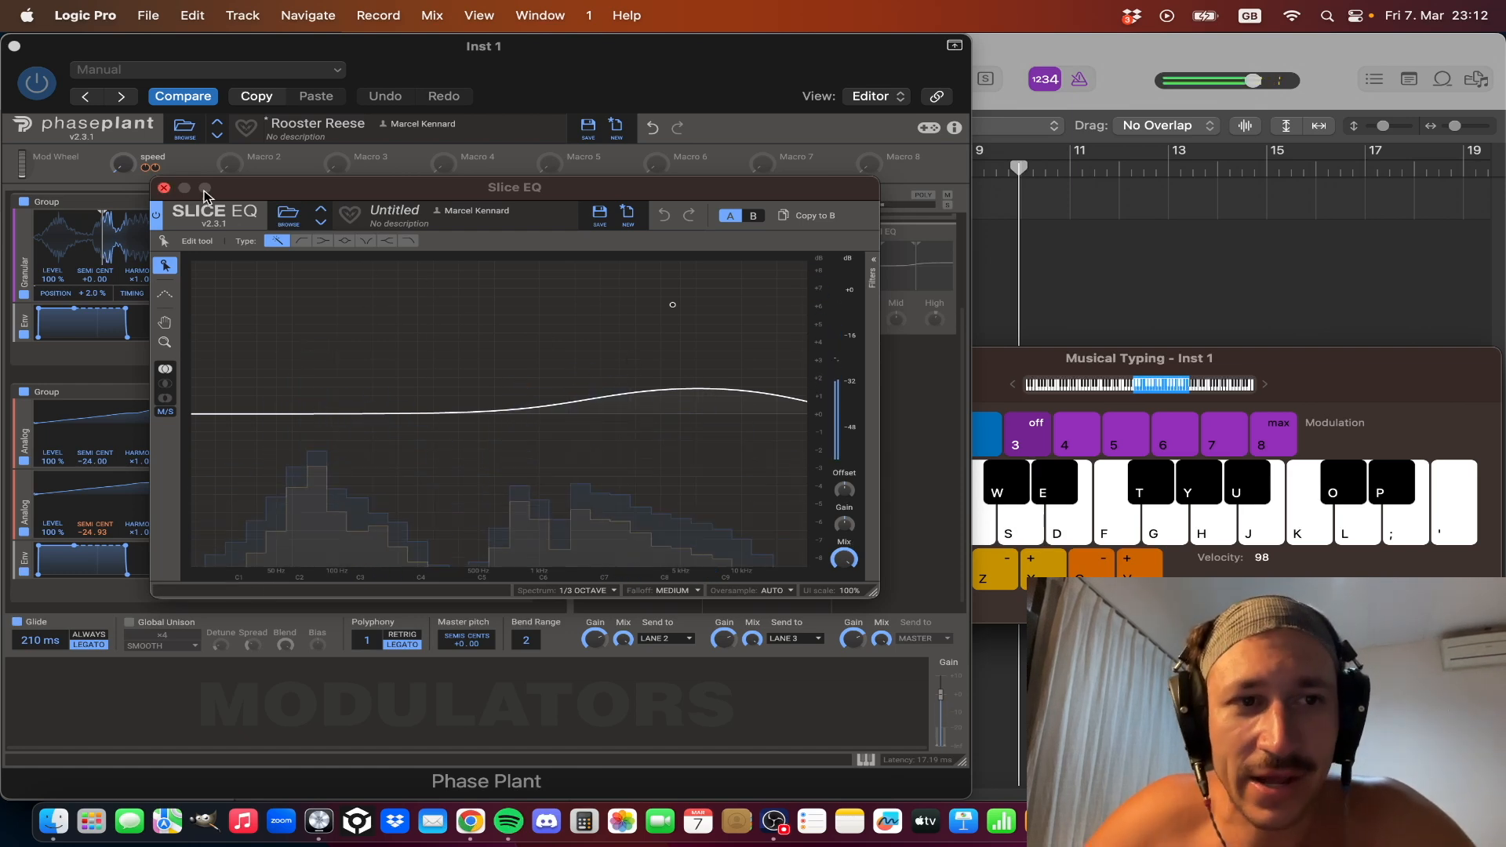
pyautogui.click(164, 188)
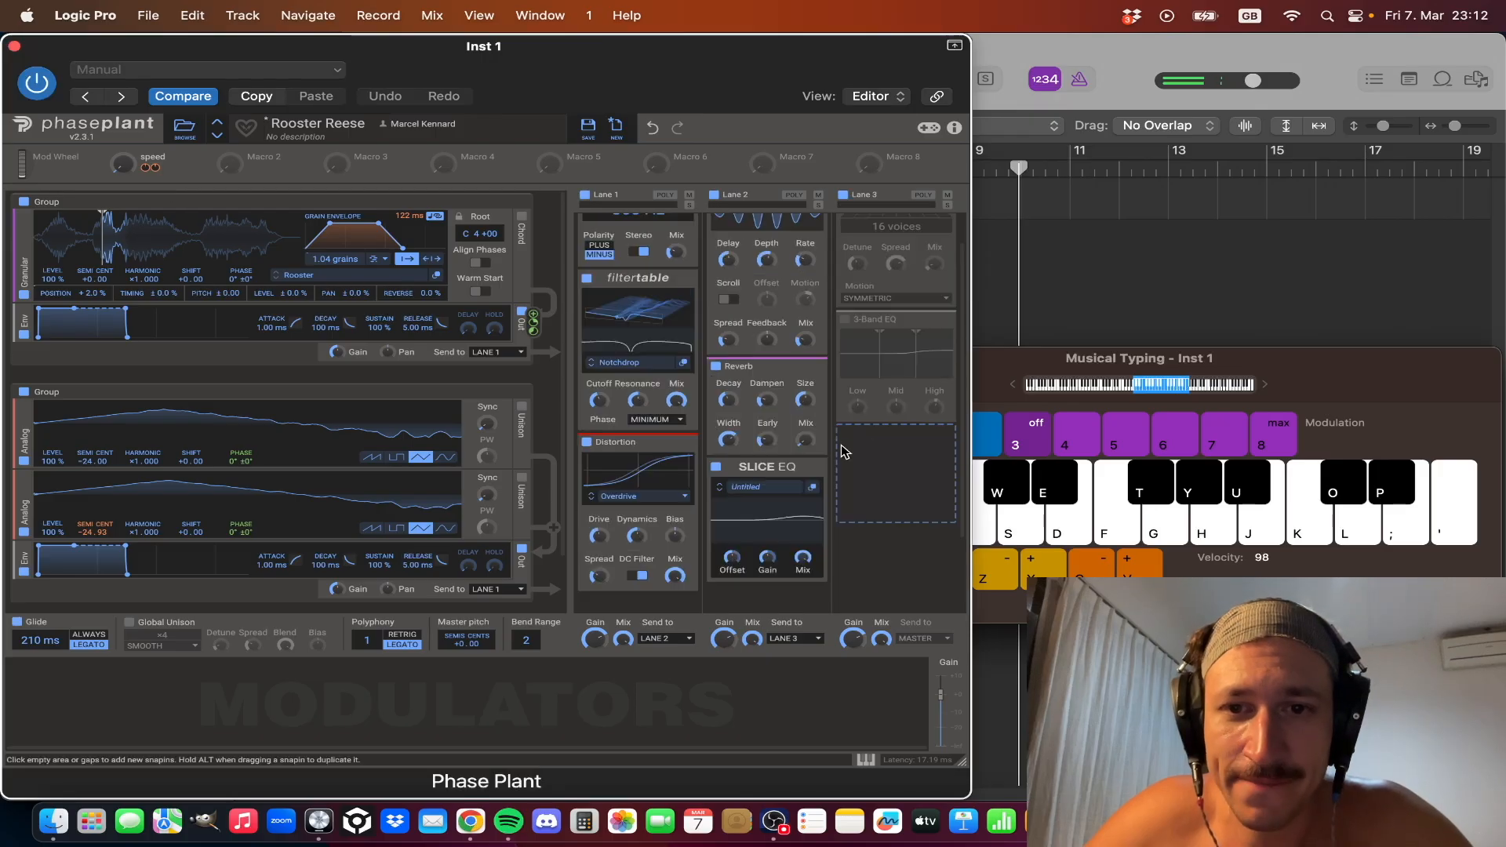
# - Enable the 16-voice Ensemble in Lane 3 and play notes while trying out its Mix amount
pyautogui.scroll(2, 843, 451)
pyautogui.moveTo(931, 308)
pyautogui.mouseDown()
pyautogui.moveTo(931, 286)
pyautogui.moveTo(931, 308)
pyautogui.mouseUp()
pyautogui.press('s')
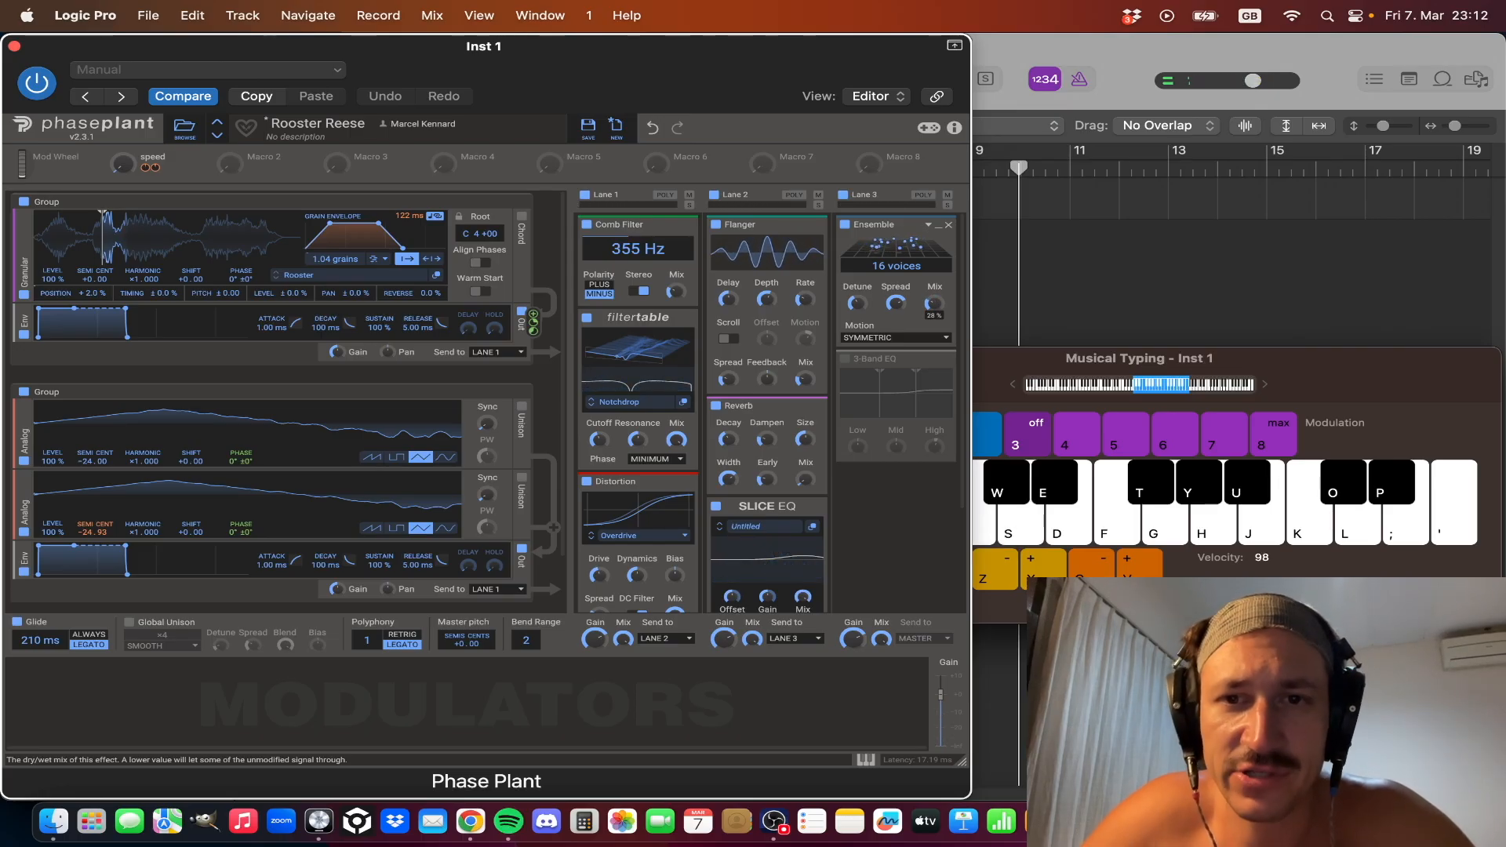
pyautogui.press('s')
pyautogui.moveTo(933, 303); pyautogui.dragTo(933, 310)
pyautogui.press('s')
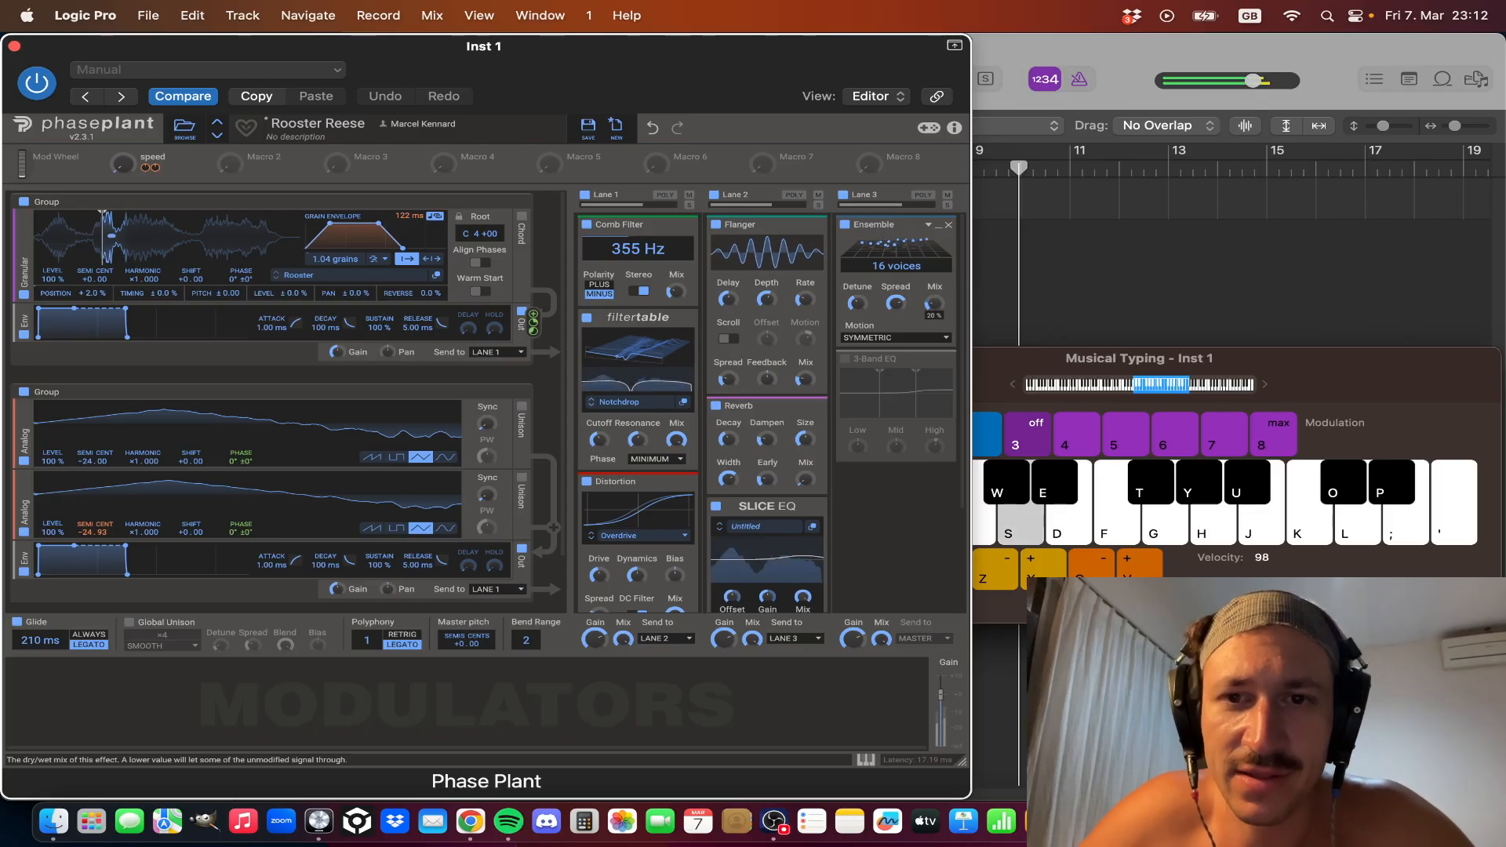
# - Enable the 3-Band EQ in Lane 3 and play notes to hear the complete effect chain
pyautogui.click(844, 359)
pyautogui.press('s')
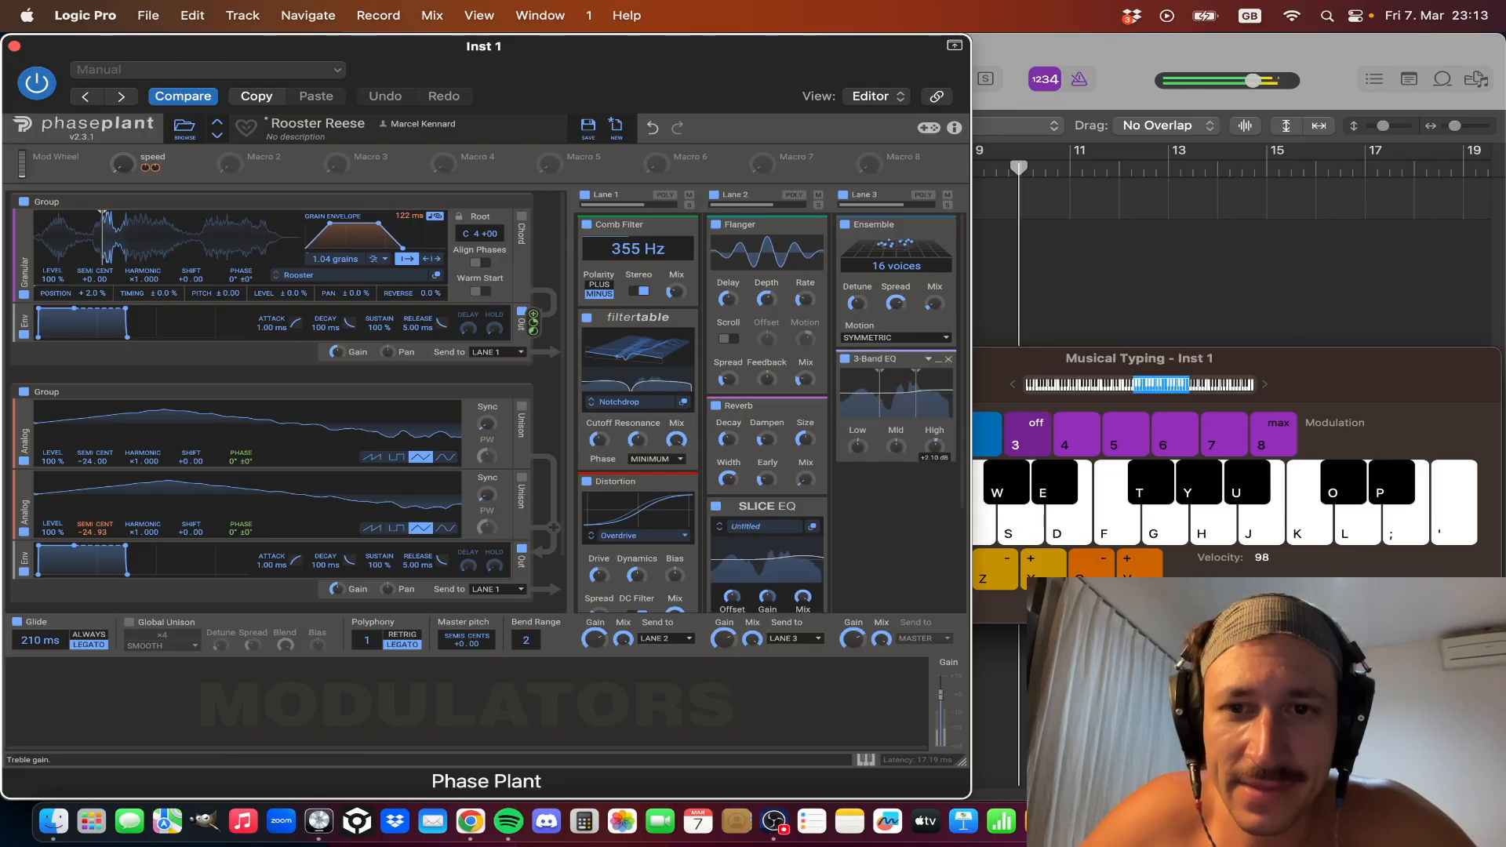
pyautogui.press('s')
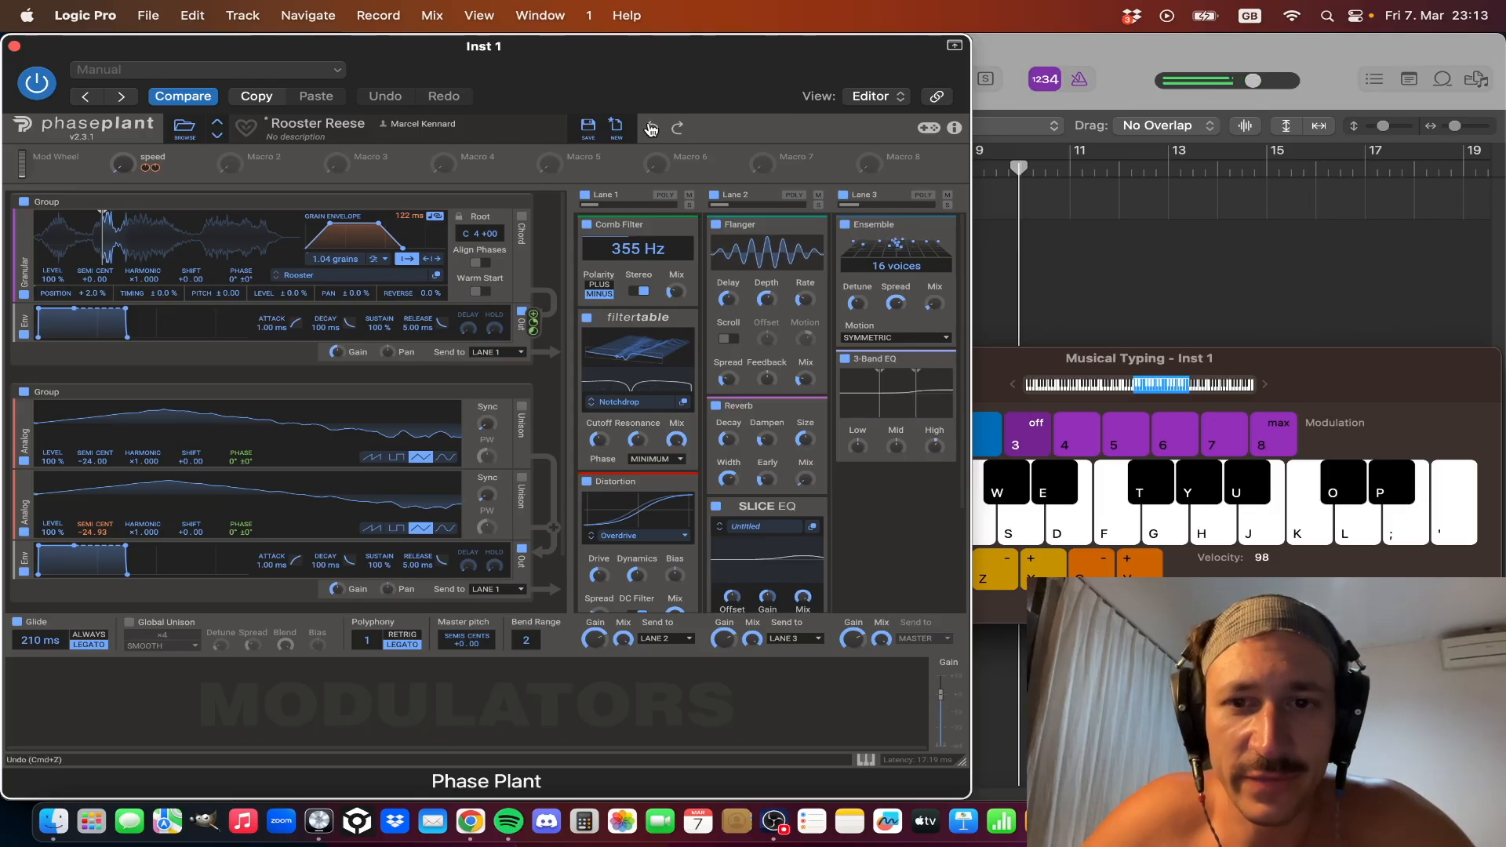
pyautogui.press('s')
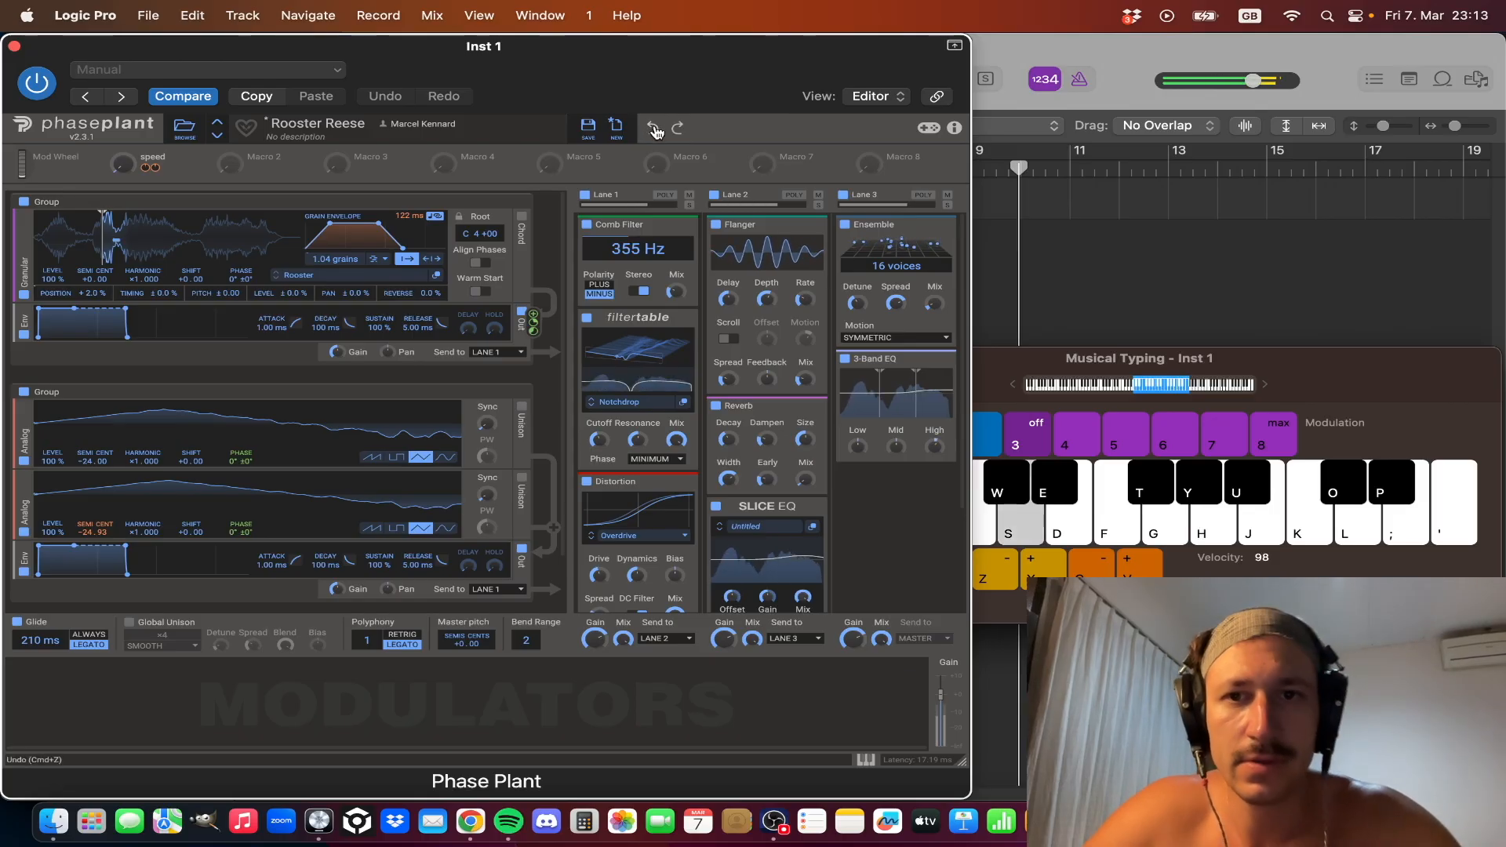